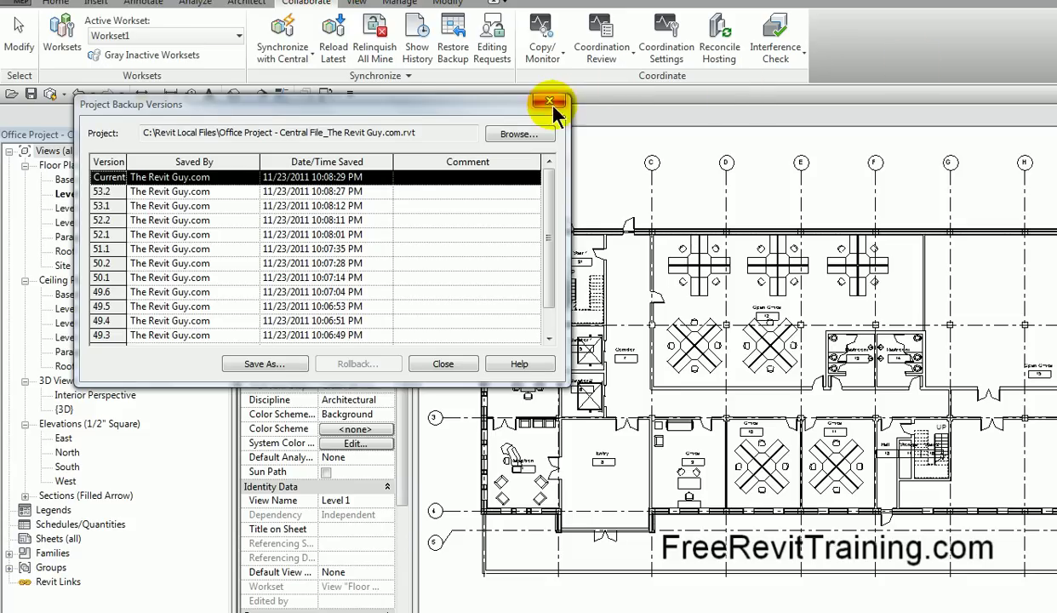
# - Close the backup versions list and open C:\Revit Local Files in Windows Explorer
pyautogui.click(549, 101)
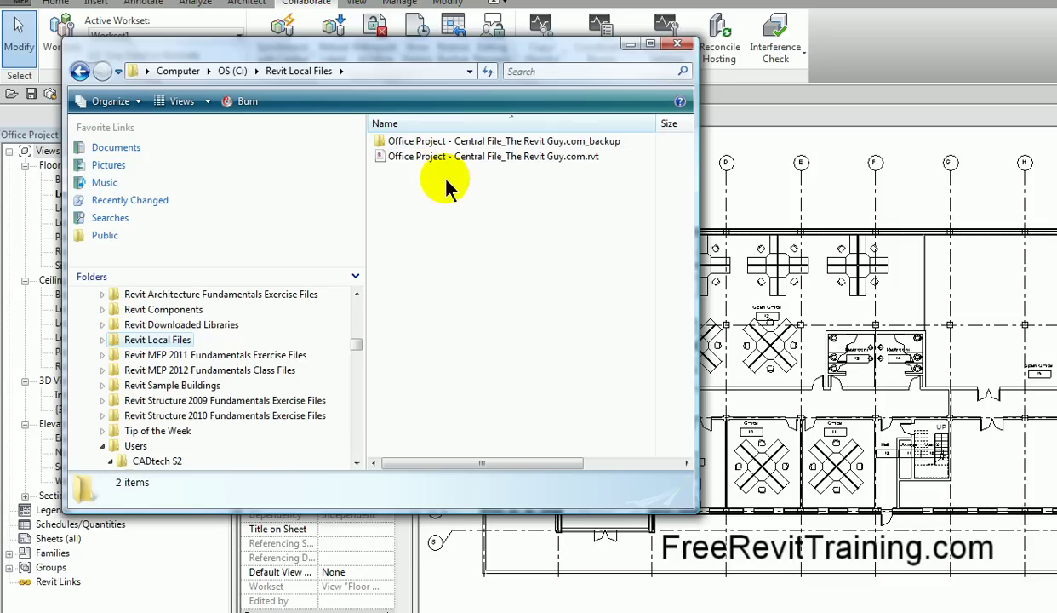
pyautogui.moveTo(360, 339); pyautogui.dragTo(362, 302)
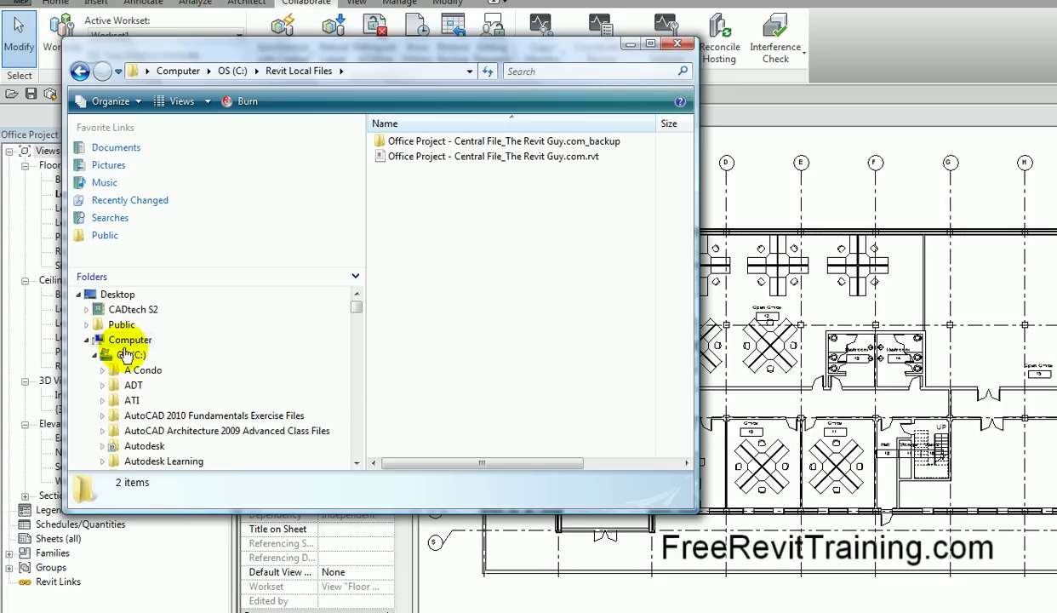
pyautogui.click(115, 147)
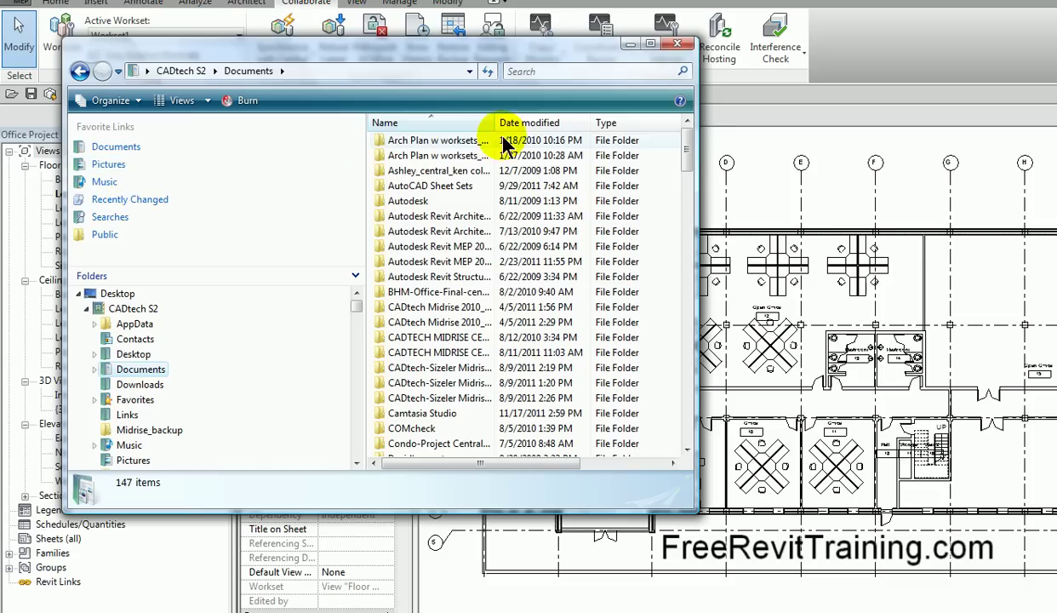
pyautogui.moveTo(493, 120); pyautogui.dragTo(598, 116)
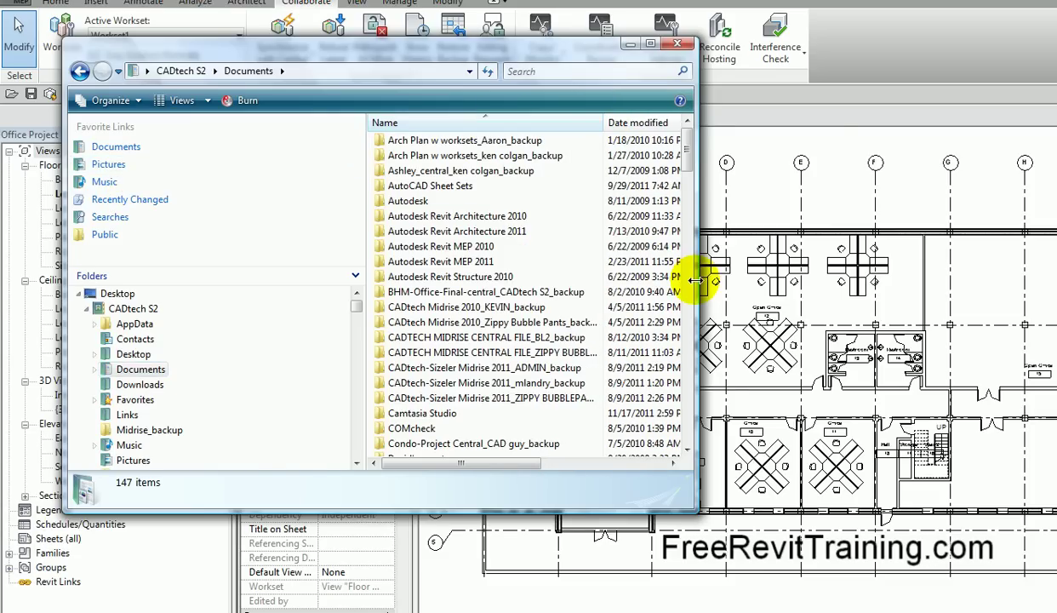
pyautogui.moveTo(697, 276); pyautogui.dragTo(836, 266)
pyautogui.moveTo(824, 156)
pyautogui.mouseDown()
pyautogui.moveTo(827, 181)
pyautogui.moveTo(827, 168)
pyautogui.mouseUp()
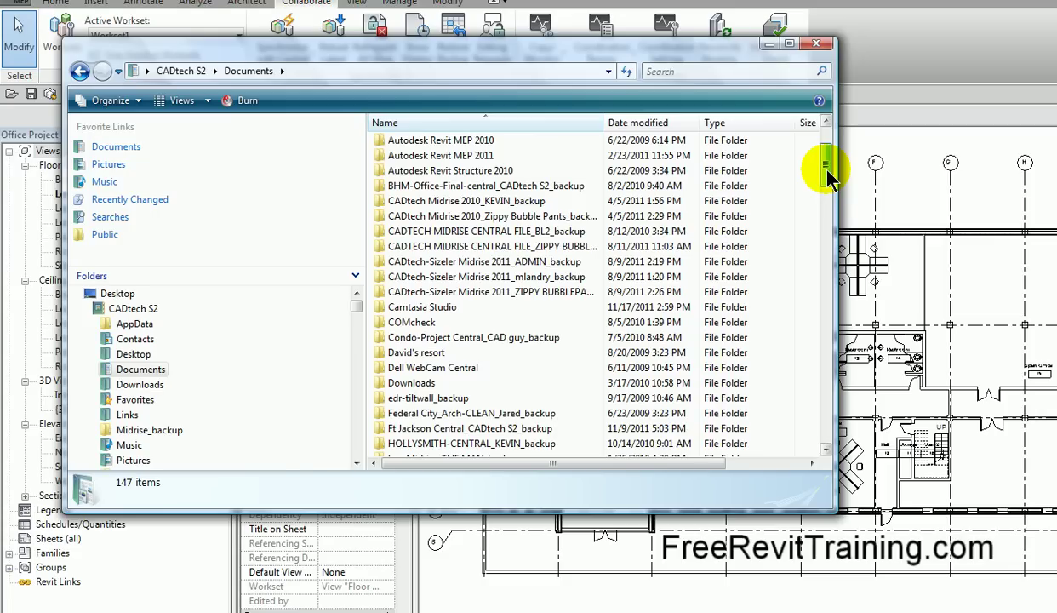
pyautogui.moveTo(826, 166); pyautogui.dragTo(825, 247)
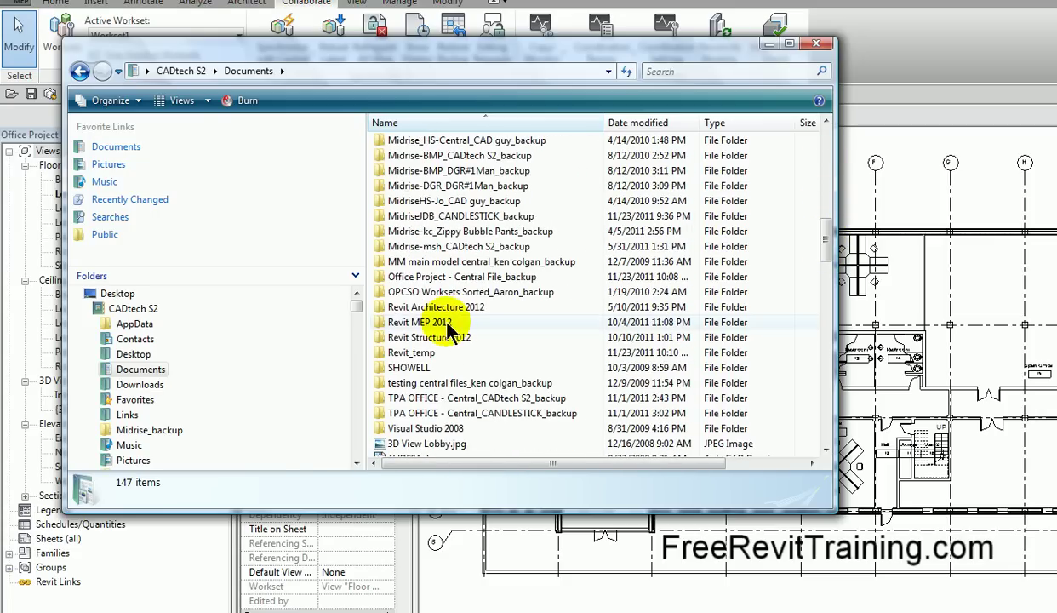
pyautogui.click(428, 282)
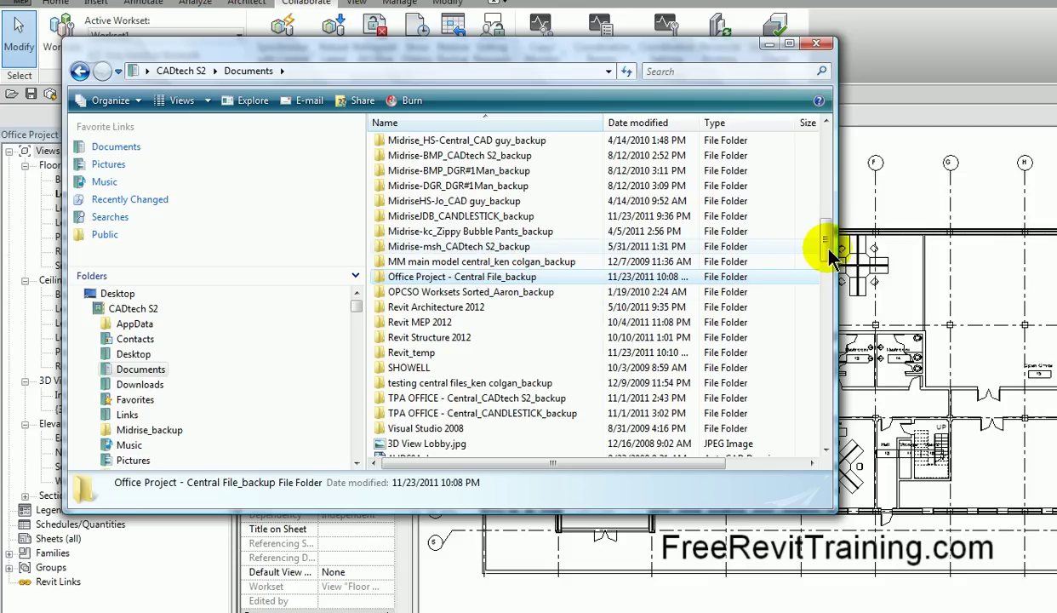
pyautogui.moveTo(826, 247); pyautogui.dragTo(832, 387)
pyautogui.click(495, 400)
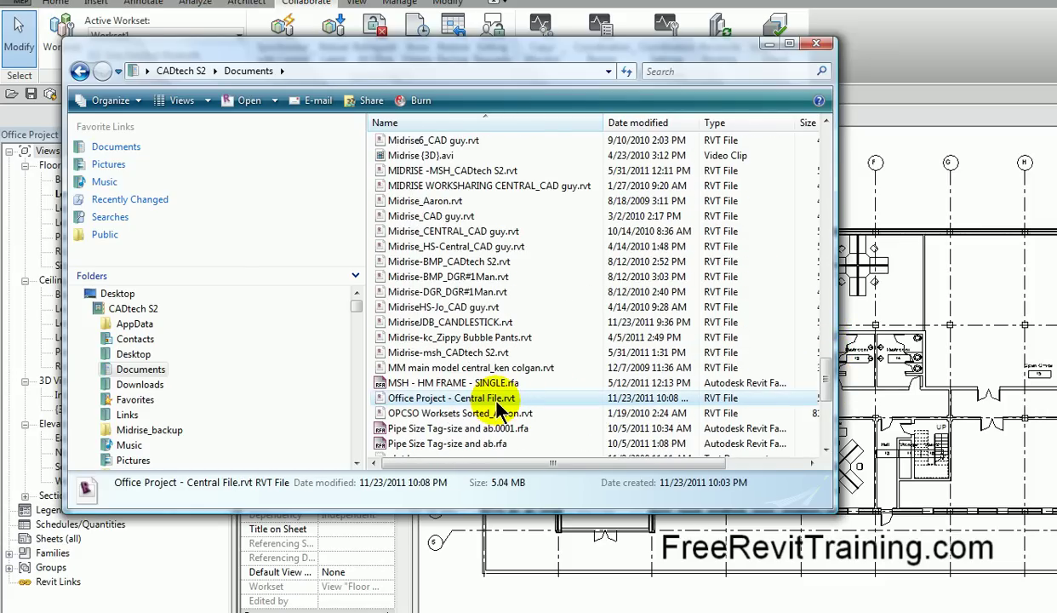
pyautogui.moveTo(823, 381); pyautogui.dragTo(824, 241)
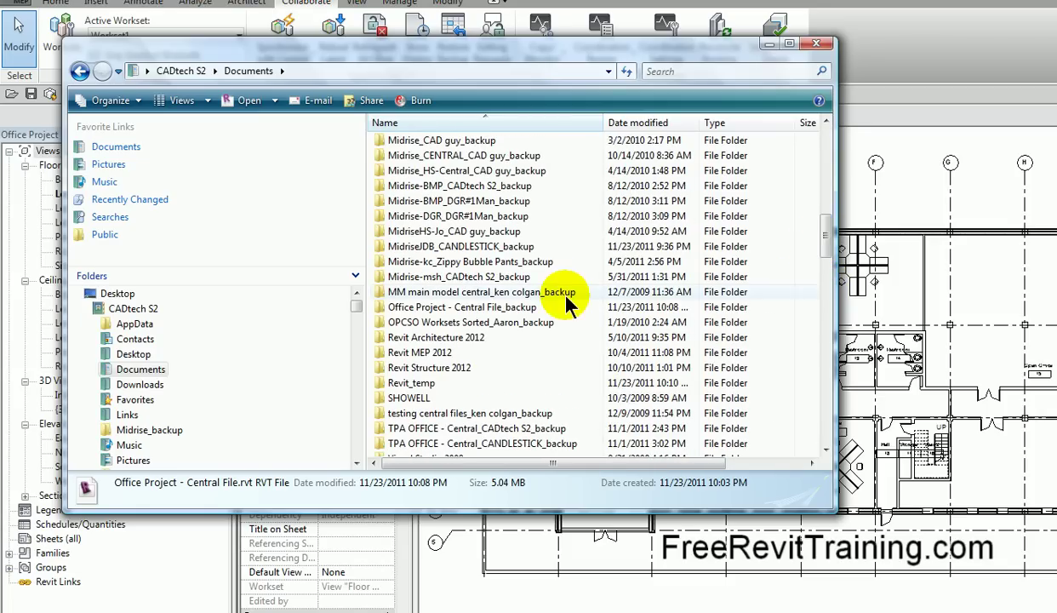
pyautogui.click(549, 308)
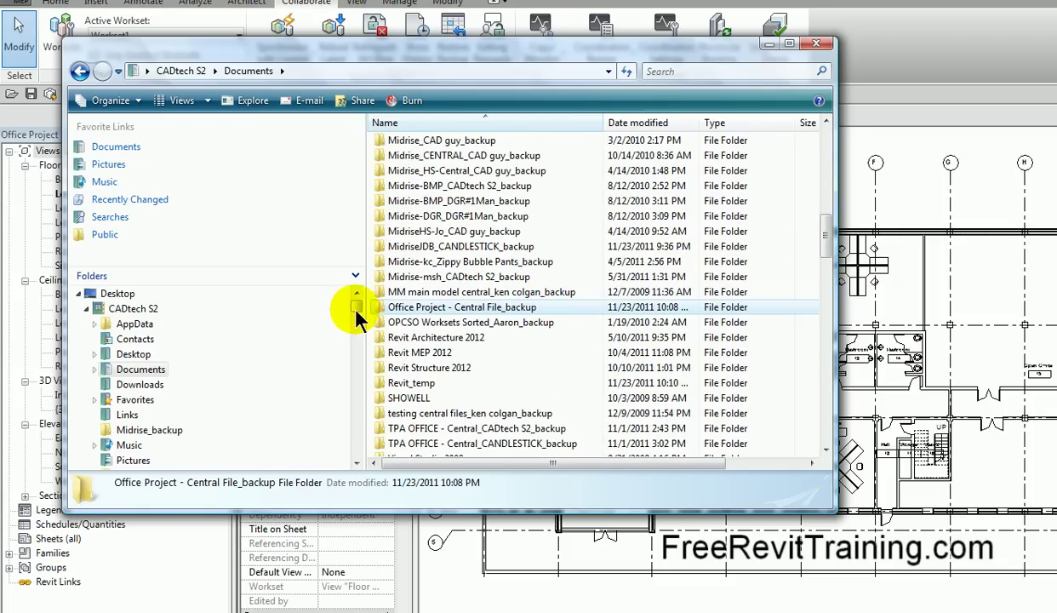
pyautogui.moveTo(356, 309); pyautogui.dragTo(360, 353)
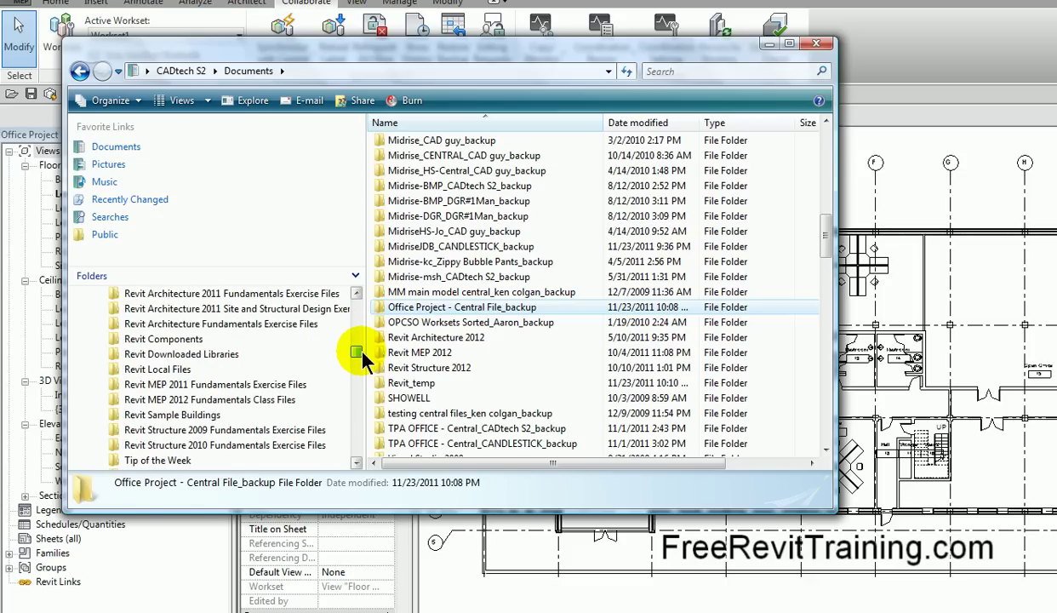
pyautogui.click(161, 371)
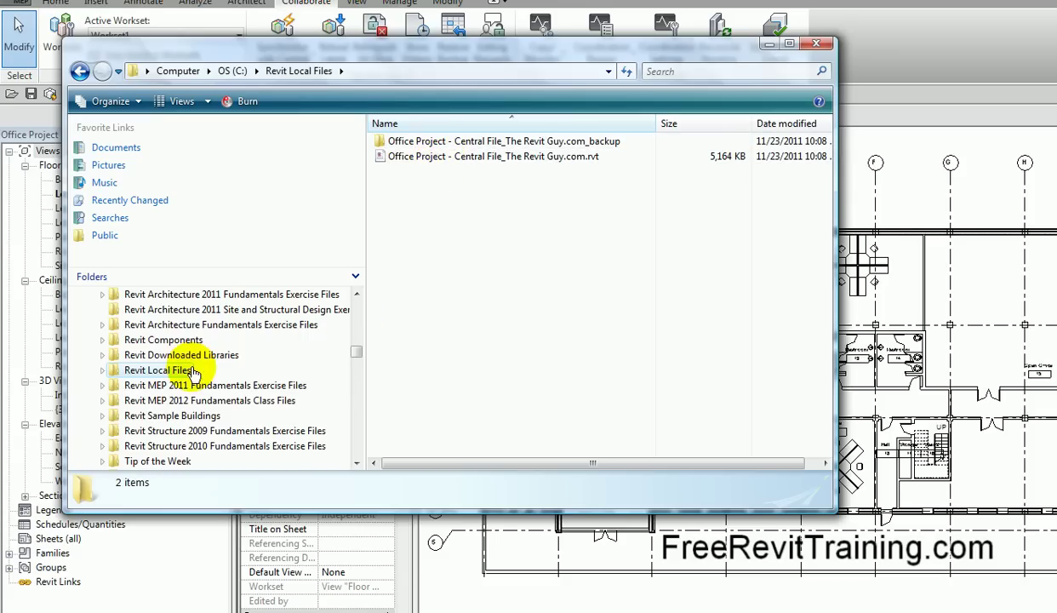
# - Close Explorer and check the user-files path C:\Revit Local Files in Options > File Locations
pyautogui.click(817, 44)
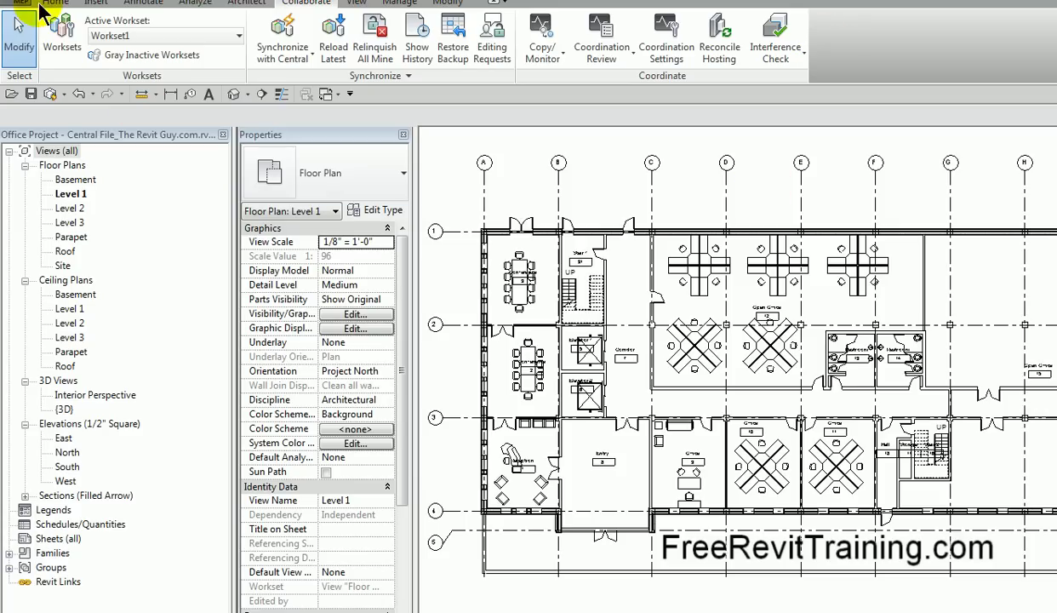
pyautogui.click(17, 2)
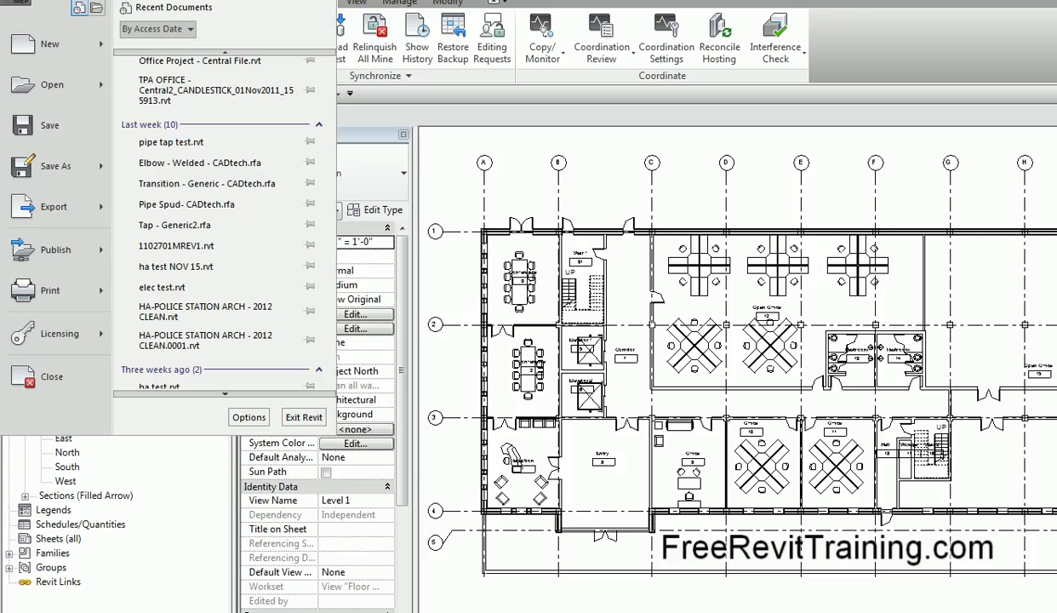
pyautogui.click(248, 417)
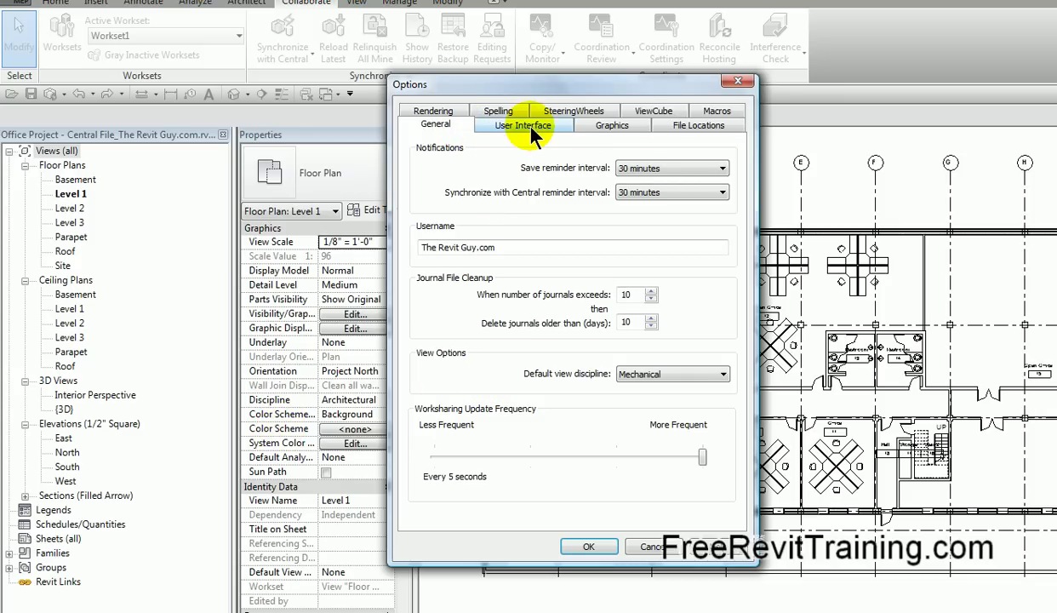
pyautogui.click(679, 128)
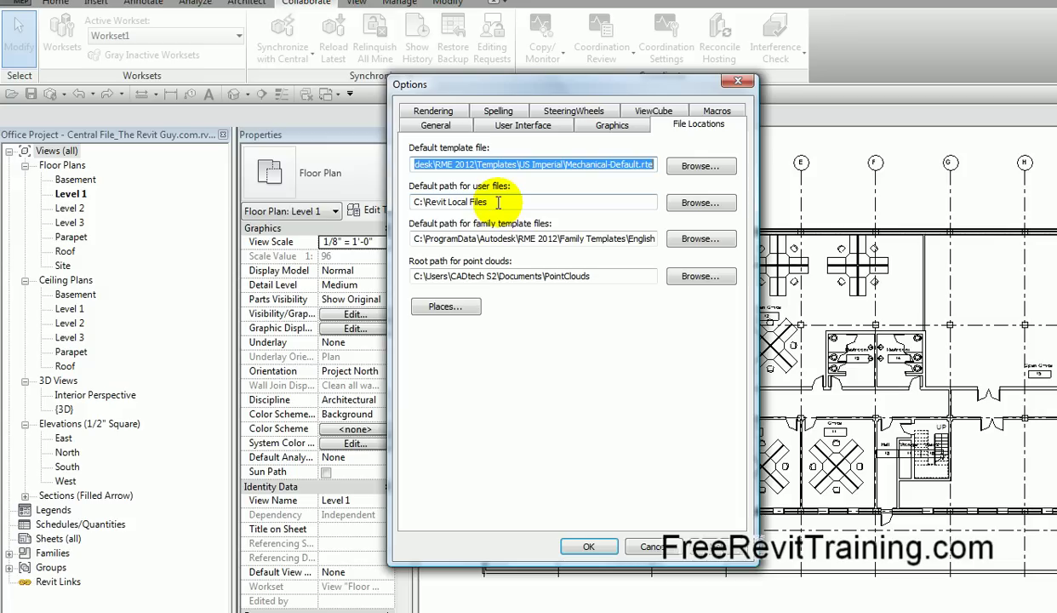
pyautogui.moveTo(498, 201); pyautogui.dragTo(427, 204)
pyautogui.click(523, 200)
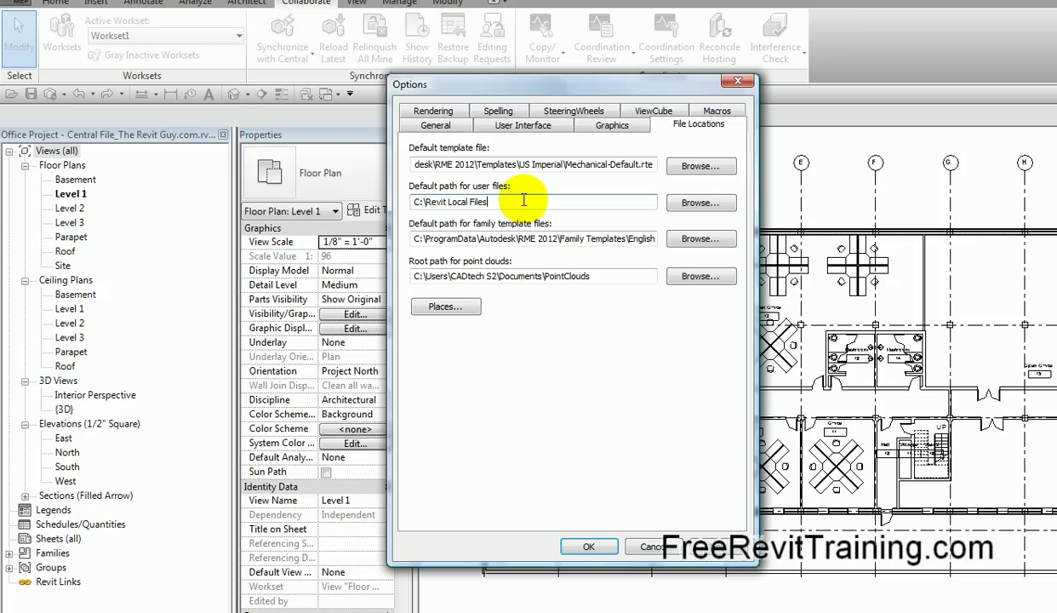
pyautogui.moveTo(511, 200); pyautogui.dragTo(425, 201)
pyautogui.click(472, 202)
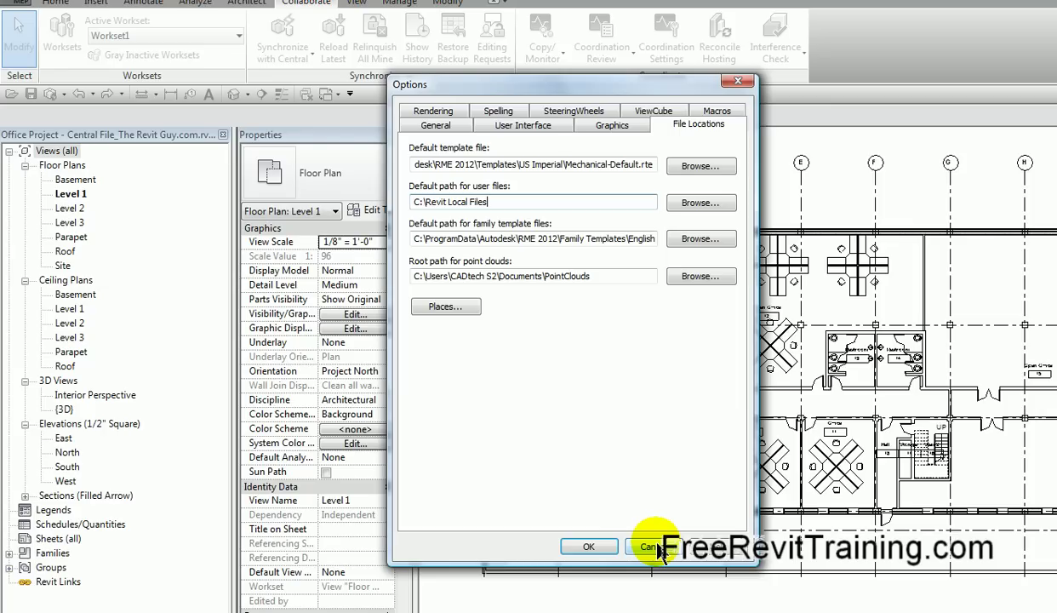
# - Look through the Graphics, User Interface, Rendering and SteeringWheels tabs, then cancel Options unchanged
pyautogui.click(595, 126)
pyautogui.click(536, 125)
pyautogui.click(436, 125)
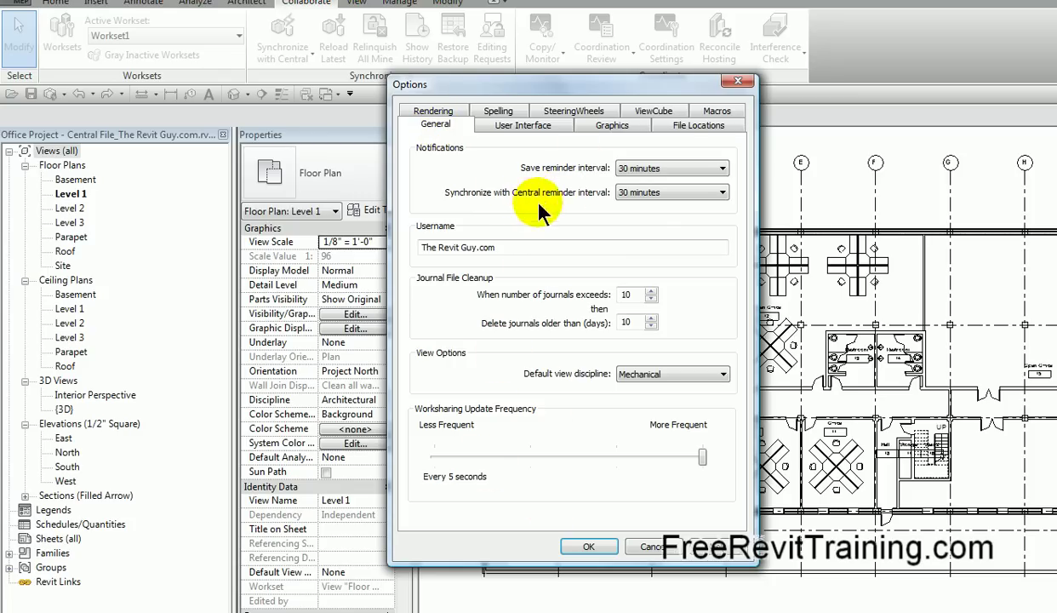
pyautogui.click(435, 111)
pyautogui.click(519, 112)
pyautogui.click(570, 115)
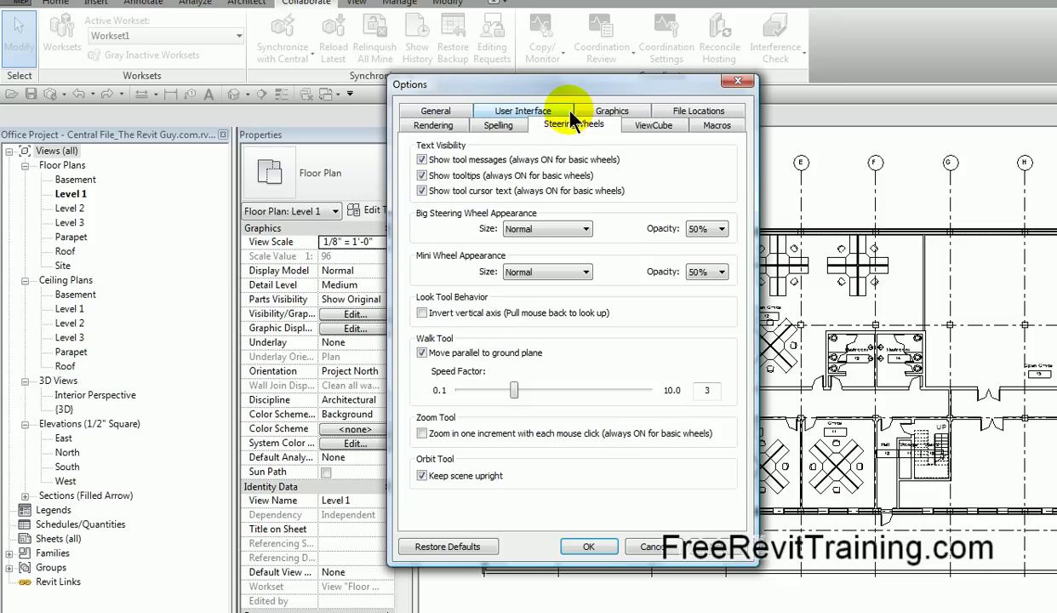
pyautogui.click(653, 546)
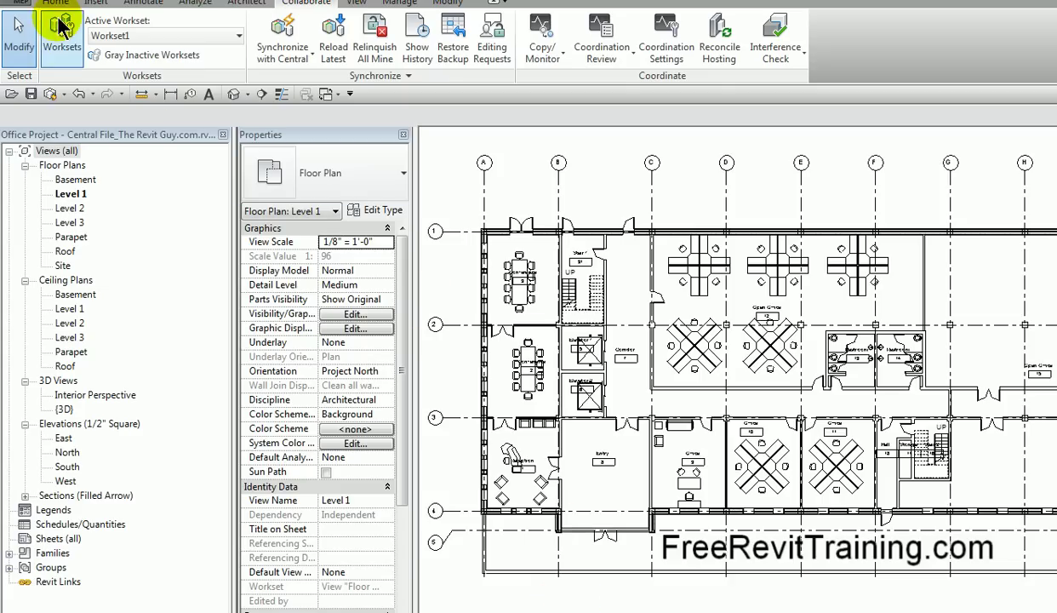
# - Save the Office Project as a project in Revit Local Files, keeping maximum backups at 20
pyautogui.click(17, 2)
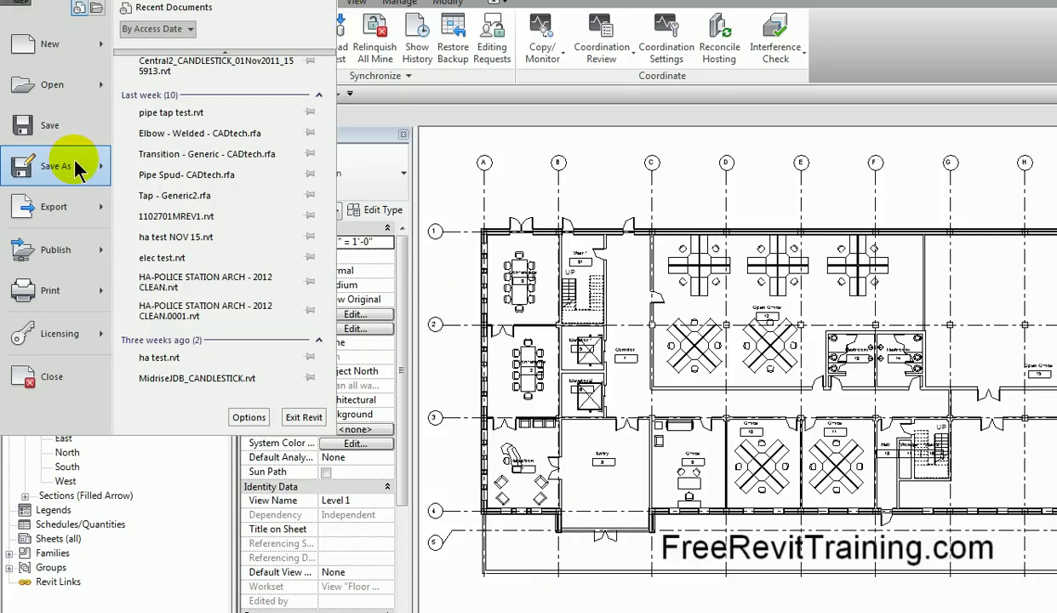
pyautogui.moveTo(79, 167)
pyautogui.click(209, 77)
pyautogui.click(882, 536)
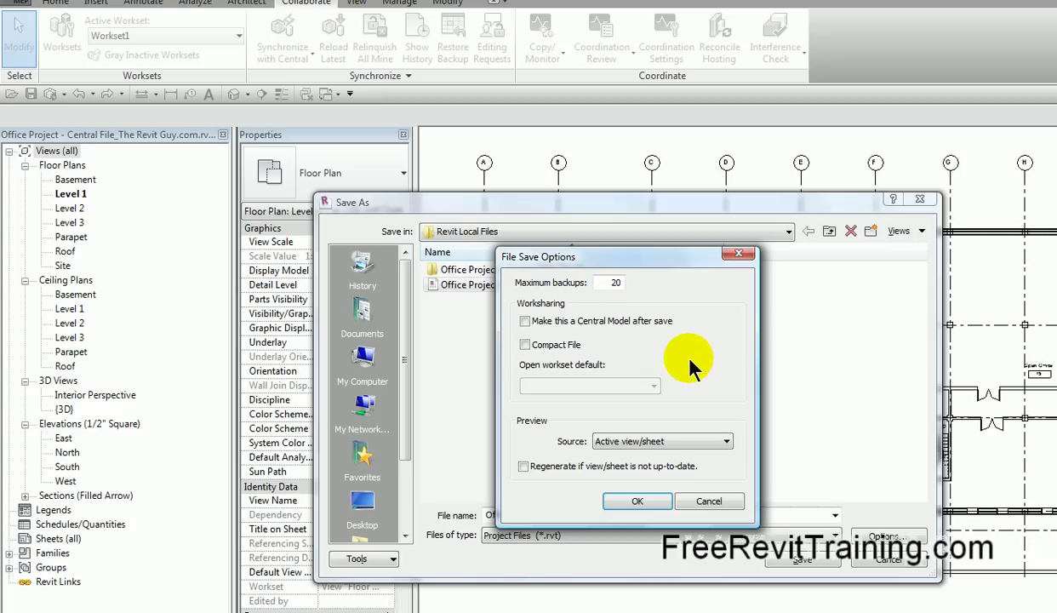
pyautogui.doubleClick(613, 282)
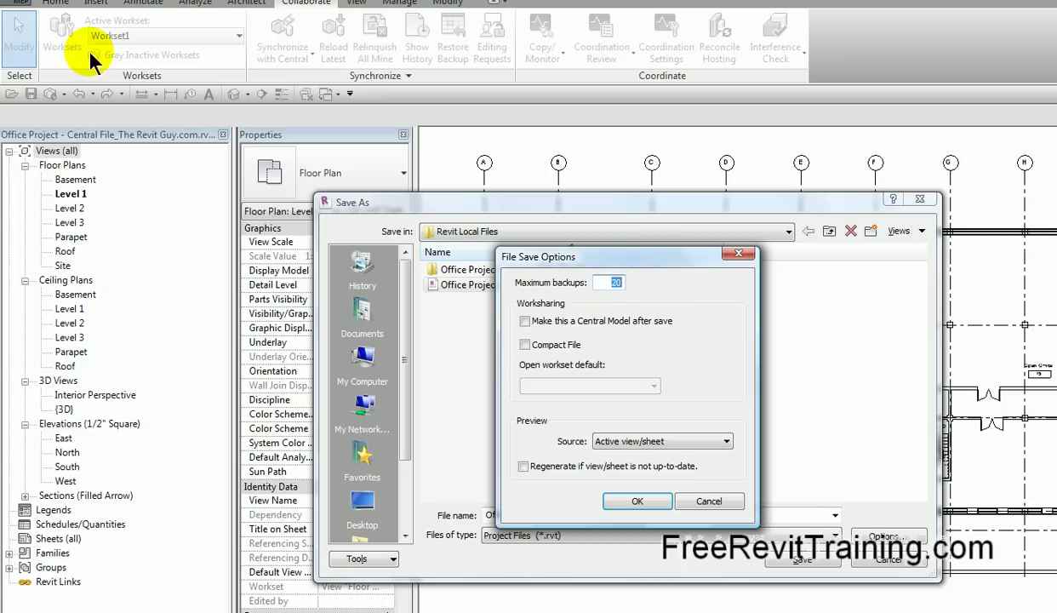
pyautogui.click(729, 500)
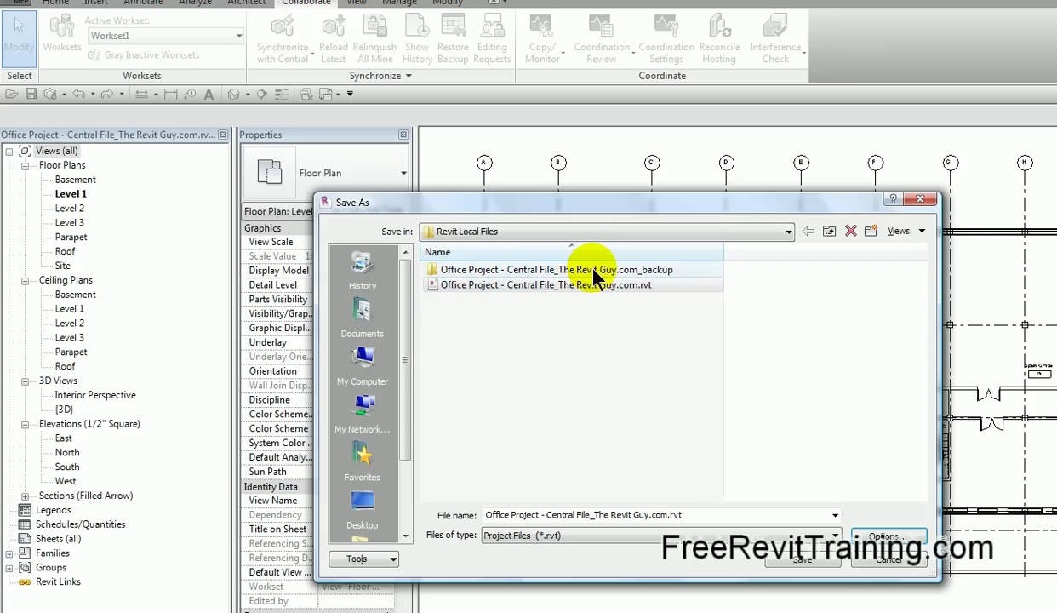
pyautogui.click(802, 560)
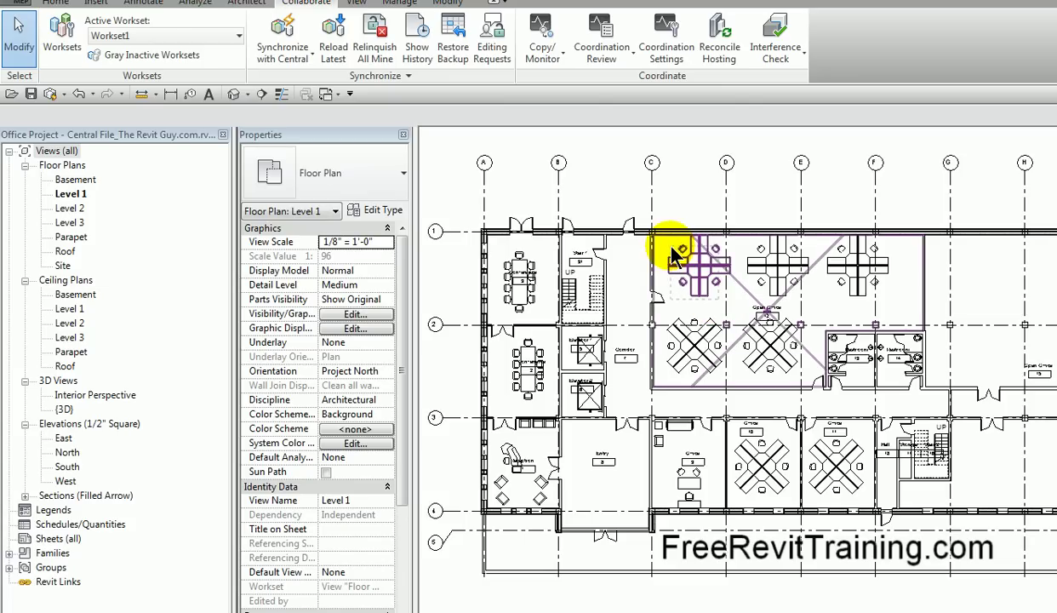
# - Filter out the room, move the cubicle above grid line 1 between grids C and D, and save
pyautogui.moveTo(897, 376); pyautogui.dragTo(663, 245)
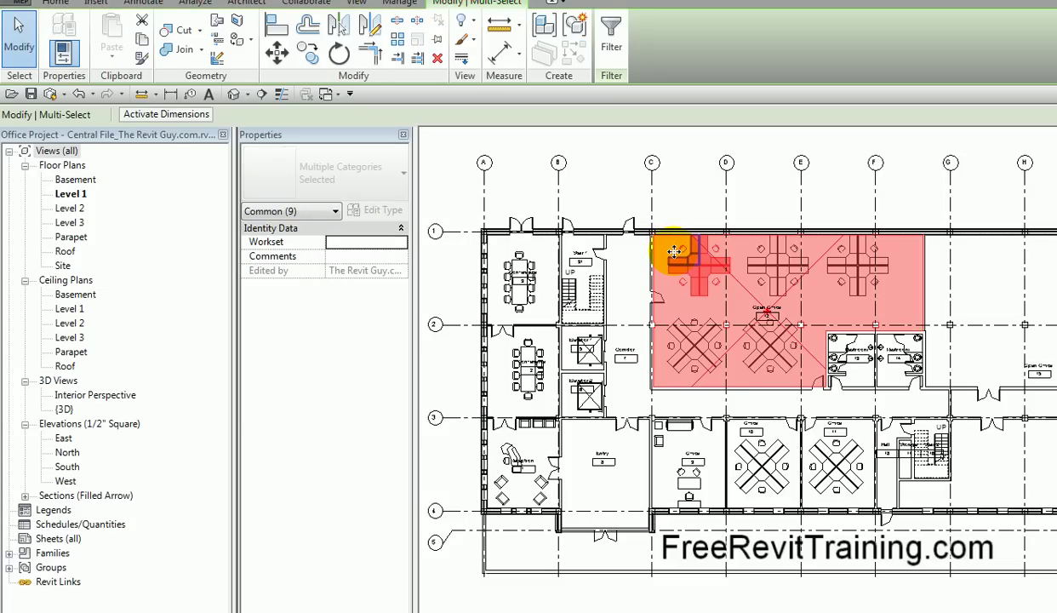
pyautogui.click(611, 53)
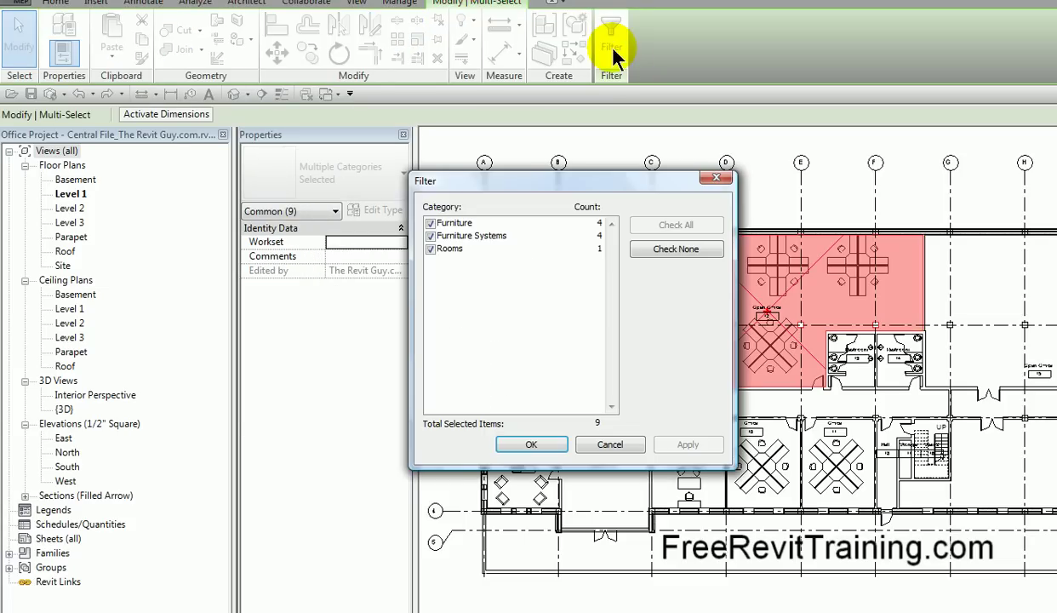
pyautogui.click(430, 249)
pyautogui.click(531, 444)
pyautogui.moveTo(699, 272); pyautogui.dragTo(690, 187)
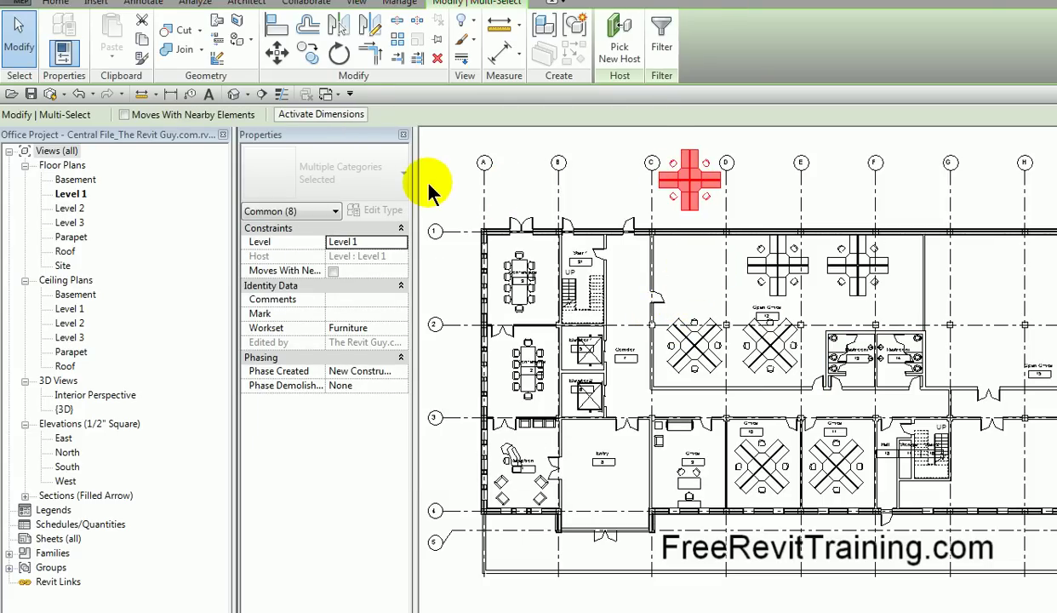
pyautogui.click(16, 2)
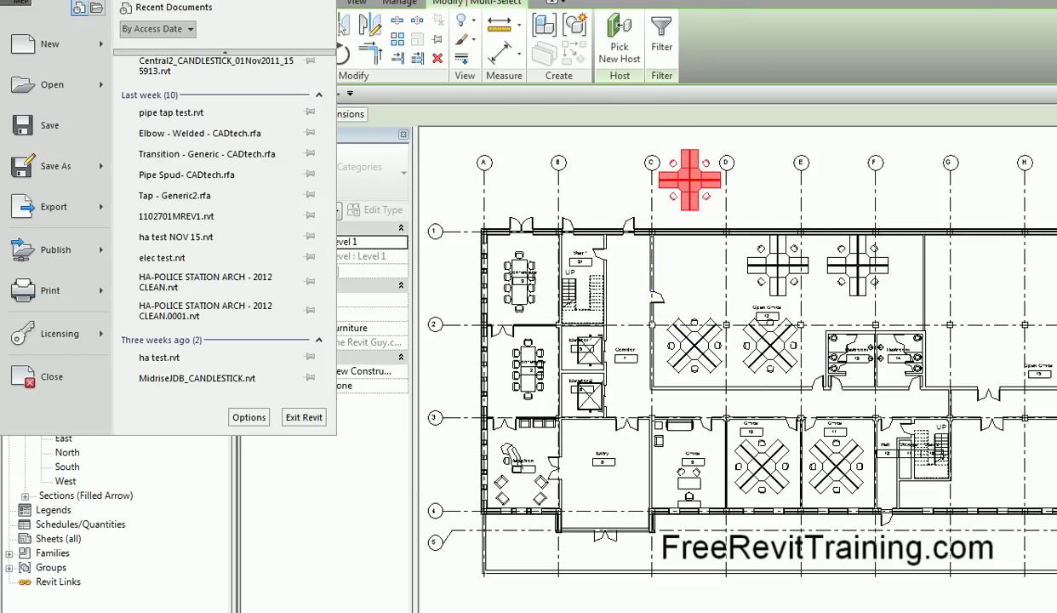
pyautogui.click(71, 129)
pyautogui.click(753, 302)
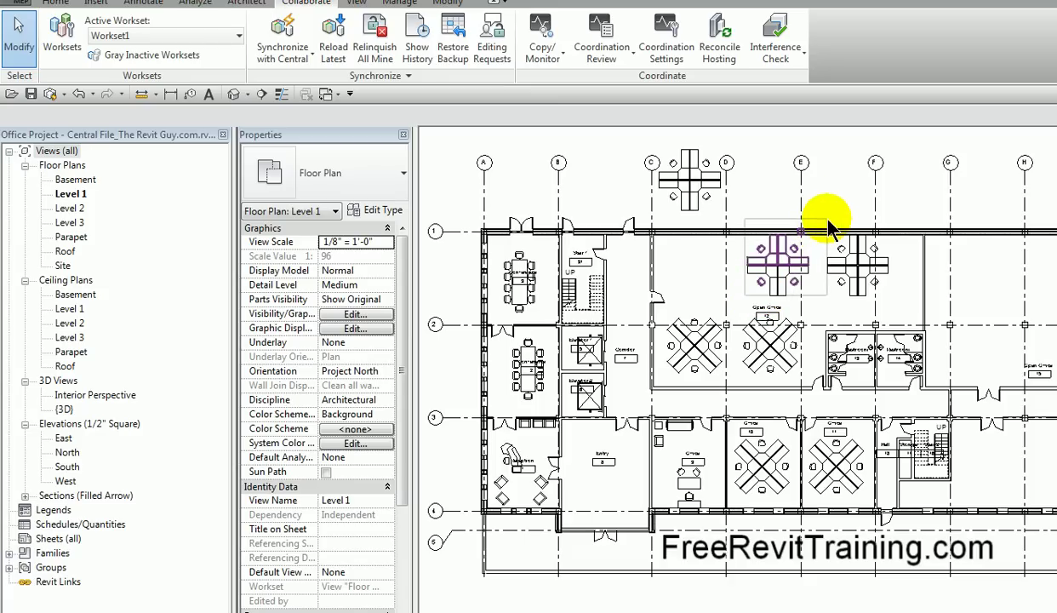
# - Move the cubicle near grid E above grid line 1 and save the project
pyautogui.click(774, 283)
pyautogui.moveTo(775, 283); pyautogui.dragTo(785, 197)
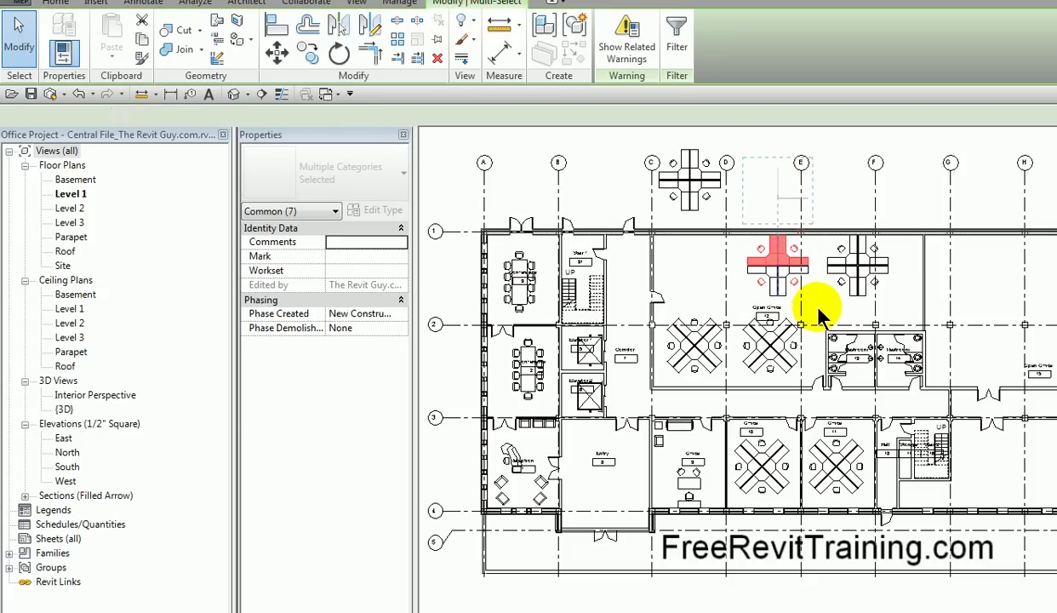
pyautogui.click(824, 310)
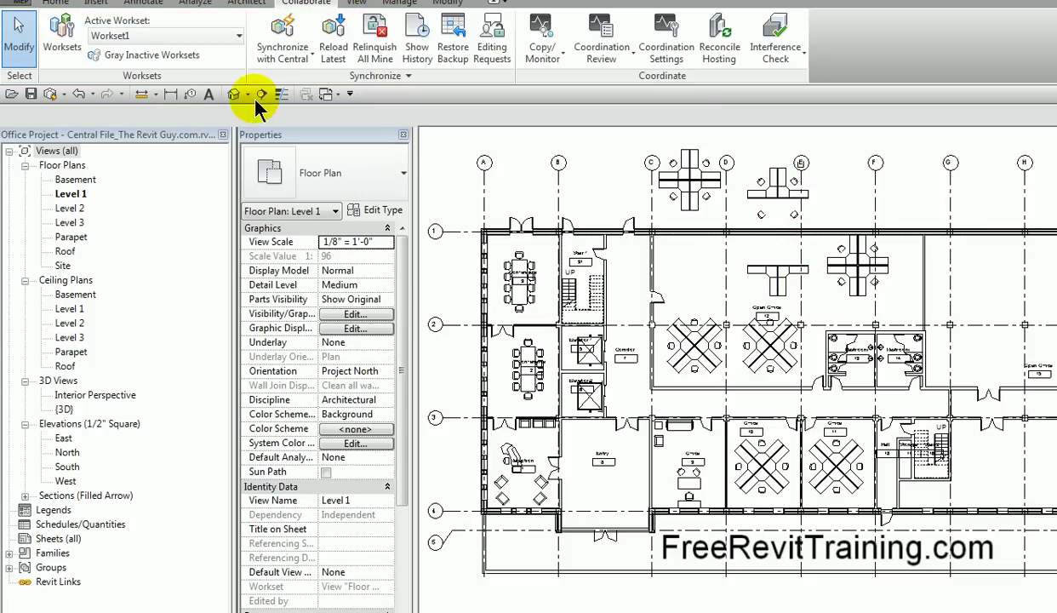
pyautogui.click(10, 3)
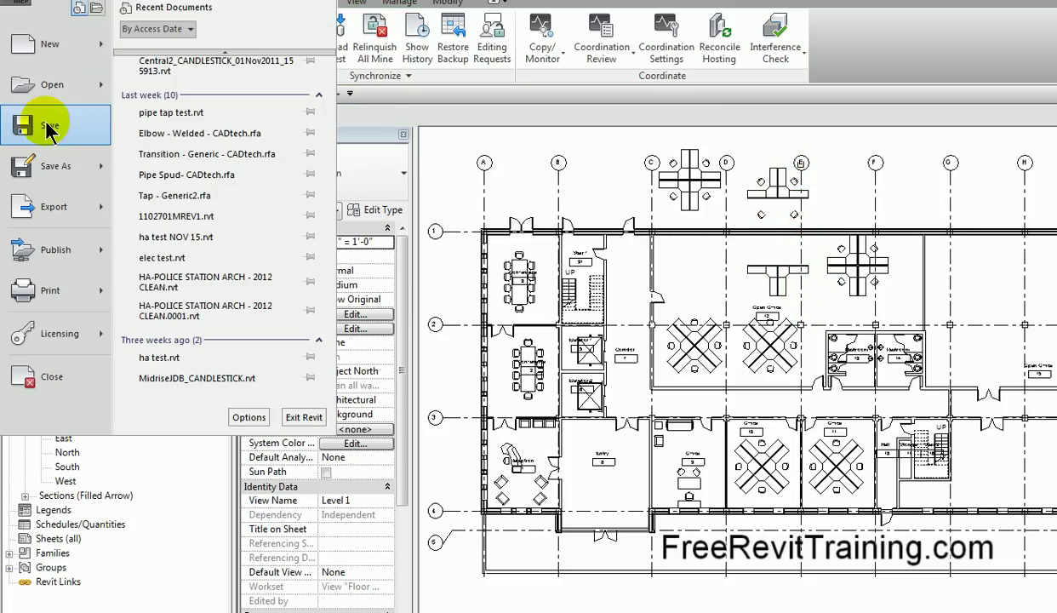
pyautogui.click(26, 128)
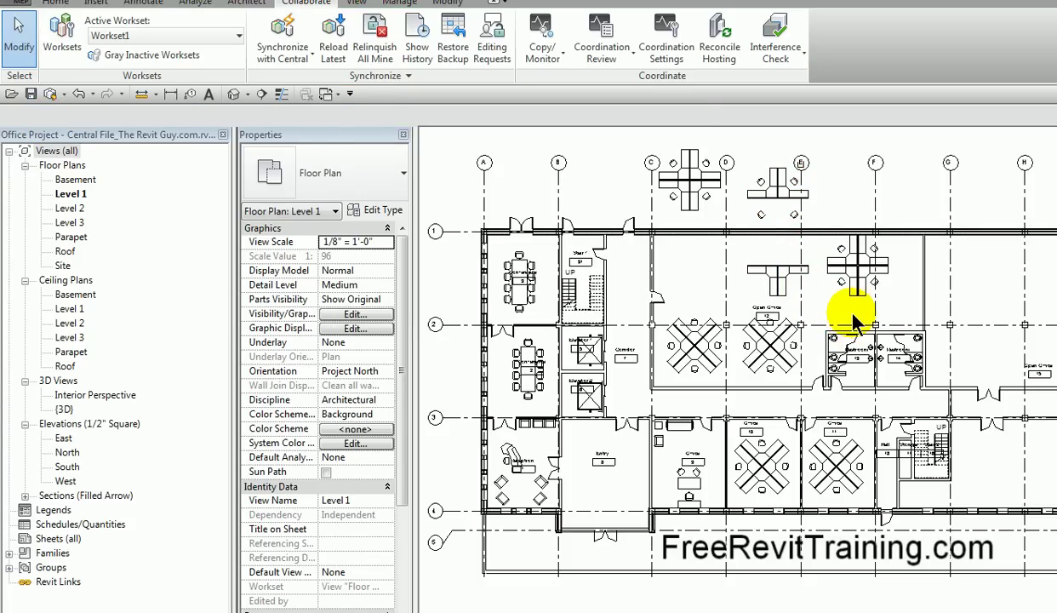
# - Select the cubicle group near grid F, move it above grid line 1, and deselect
pyautogui.click(288, 28)
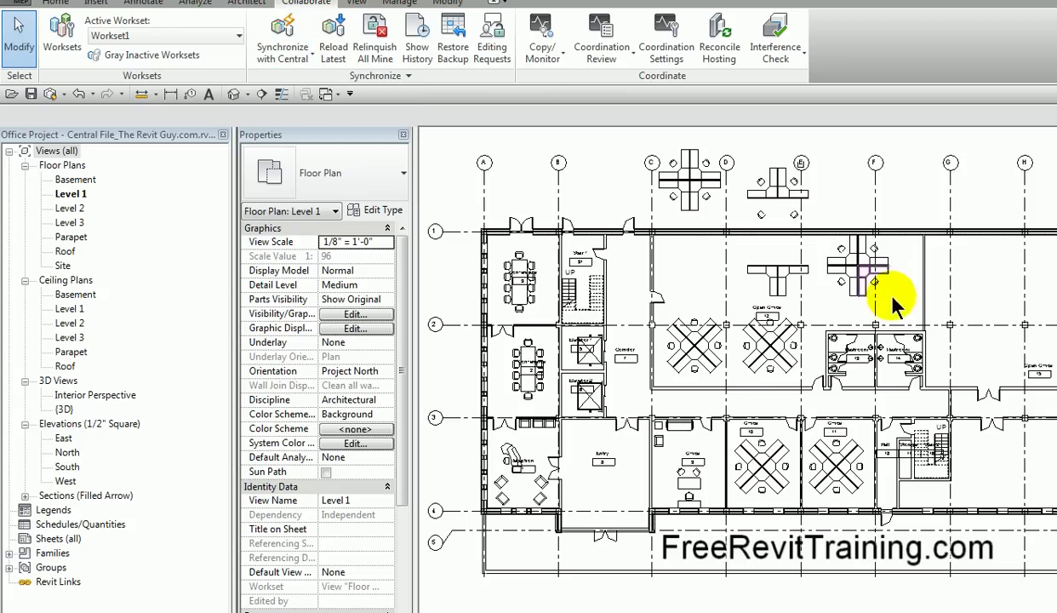
pyautogui.moveTo(817, 208); pyautogui.dragTo(923, 329)
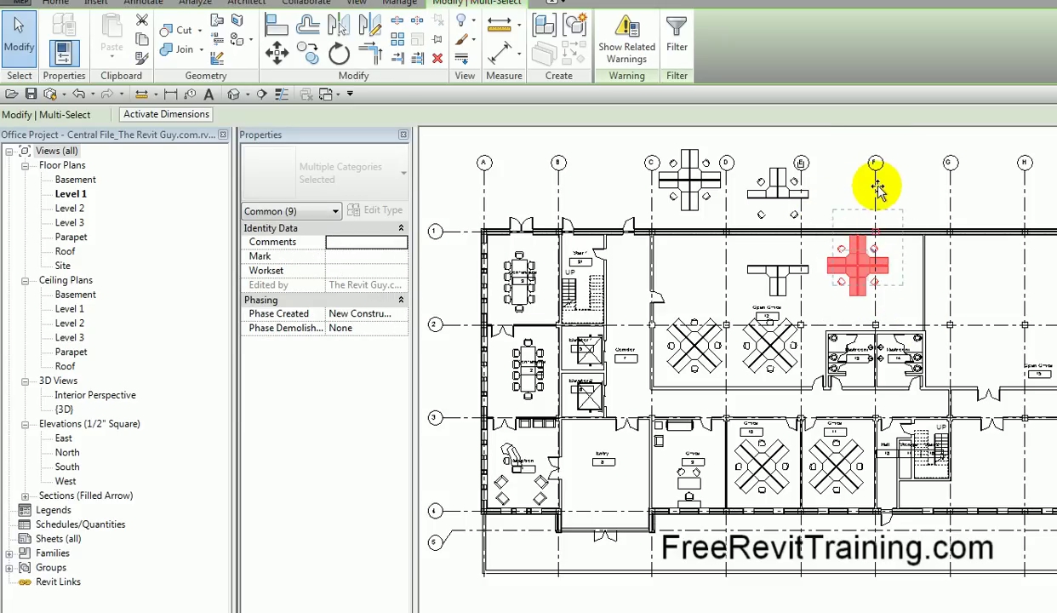
pyautogui.hotkey('ctrl', 'z')
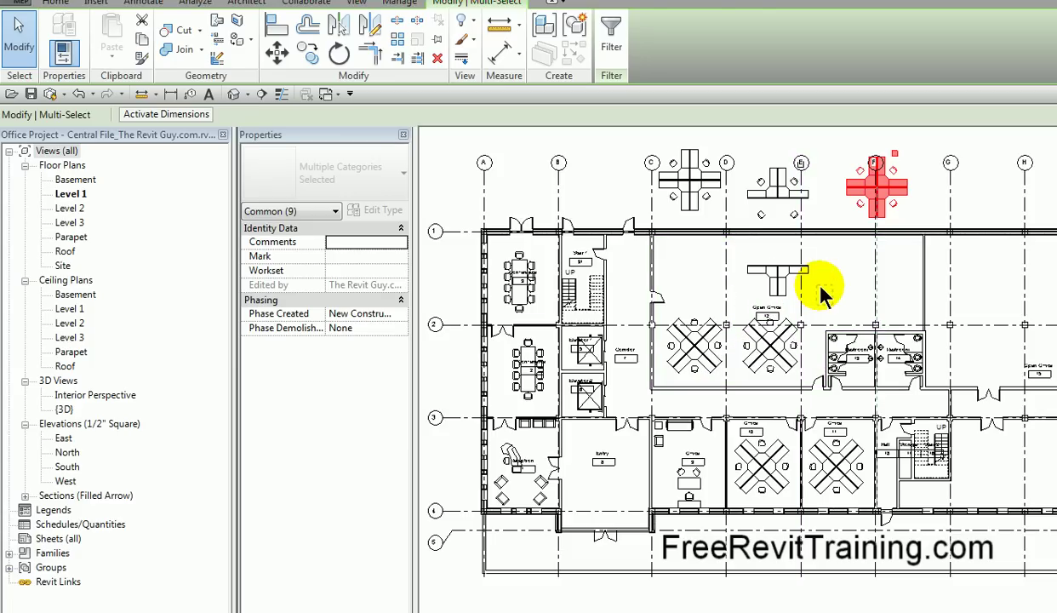
pyautogui.press('Escape')
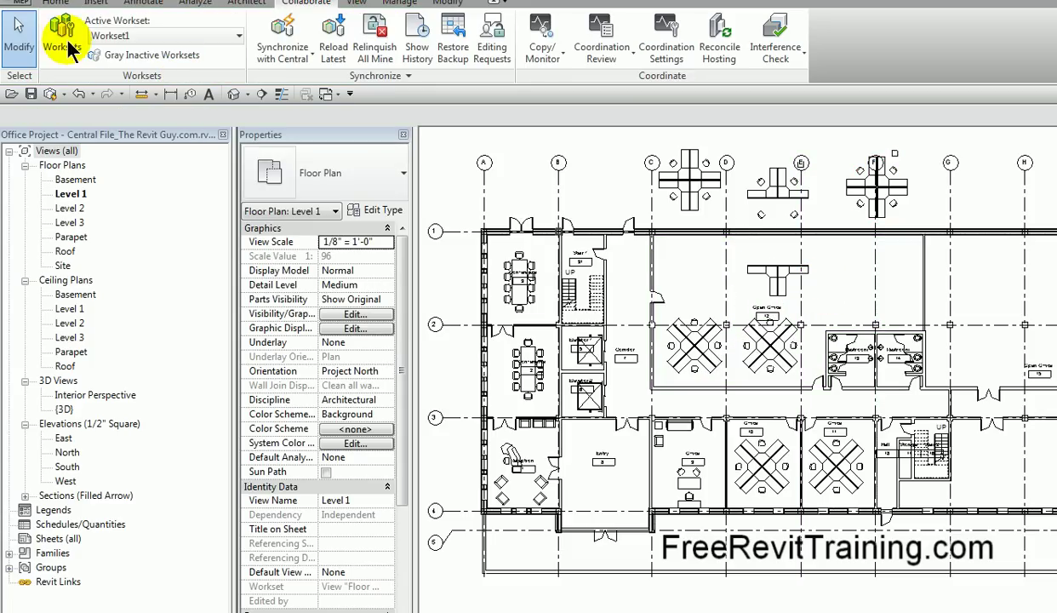
# - Choose Synchronize and Modify Settings from the Synchronize with Central drop-down
pyautogui.click(311, 62)
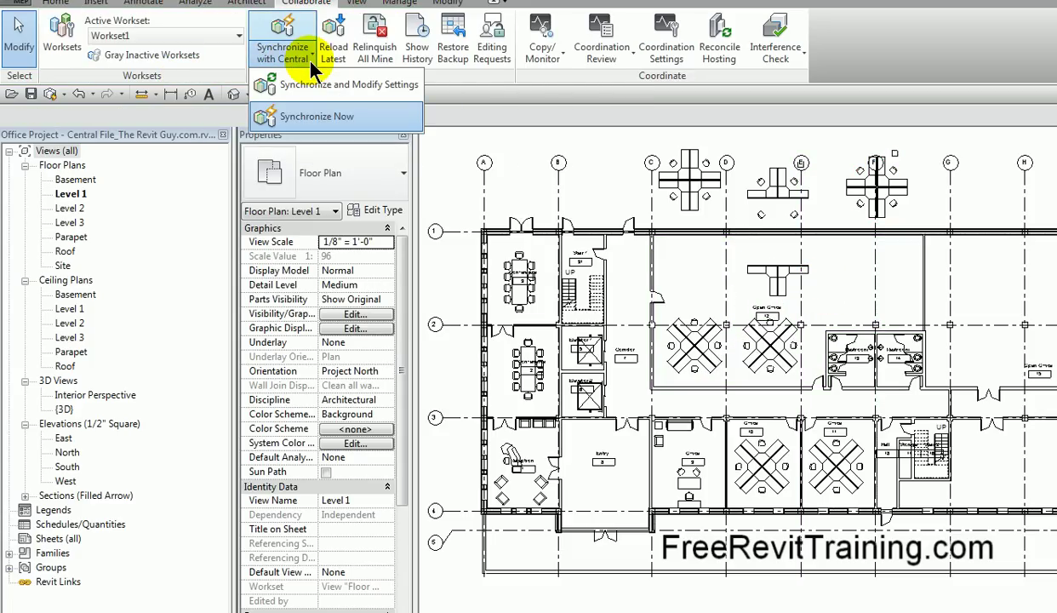
pyautogui.click(349, 85)
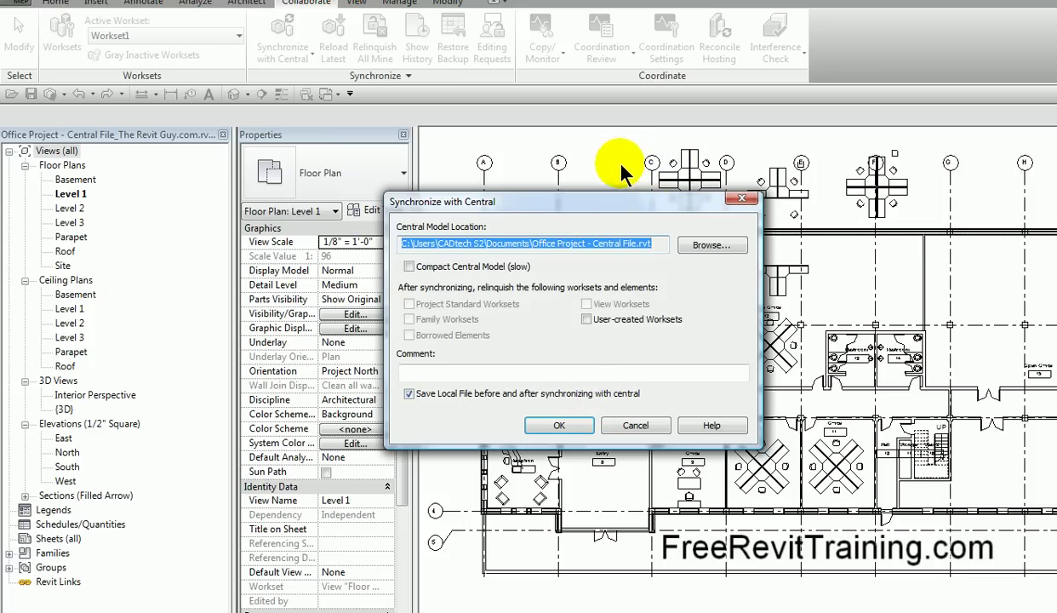
# - Confirm the synchronization with the central model, then save the project
pyautogui.click(558, 425)
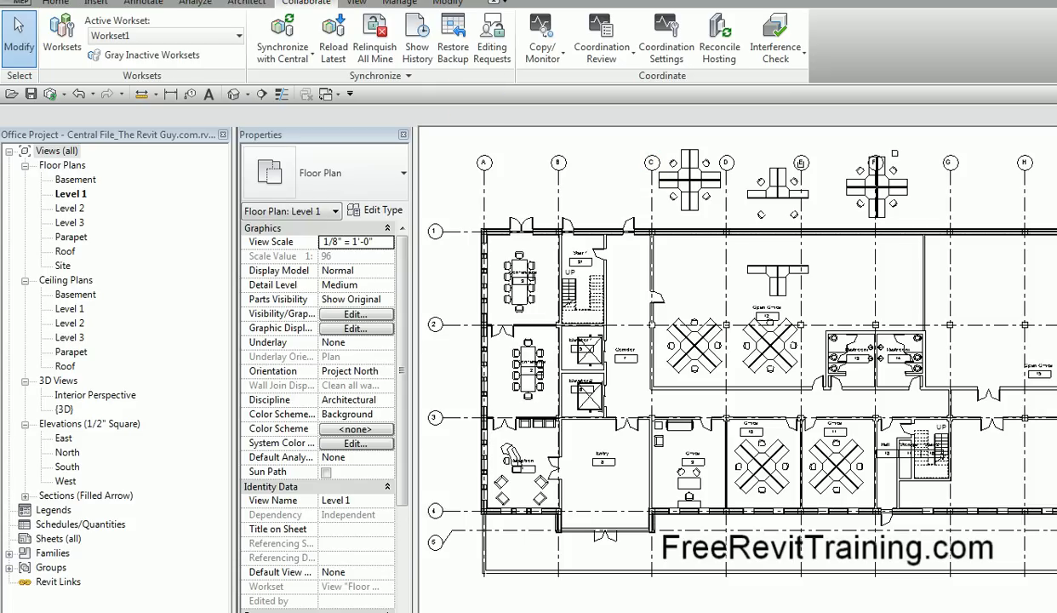
pyautogui.click(21, 3)
pyautogui.click(60, 127)
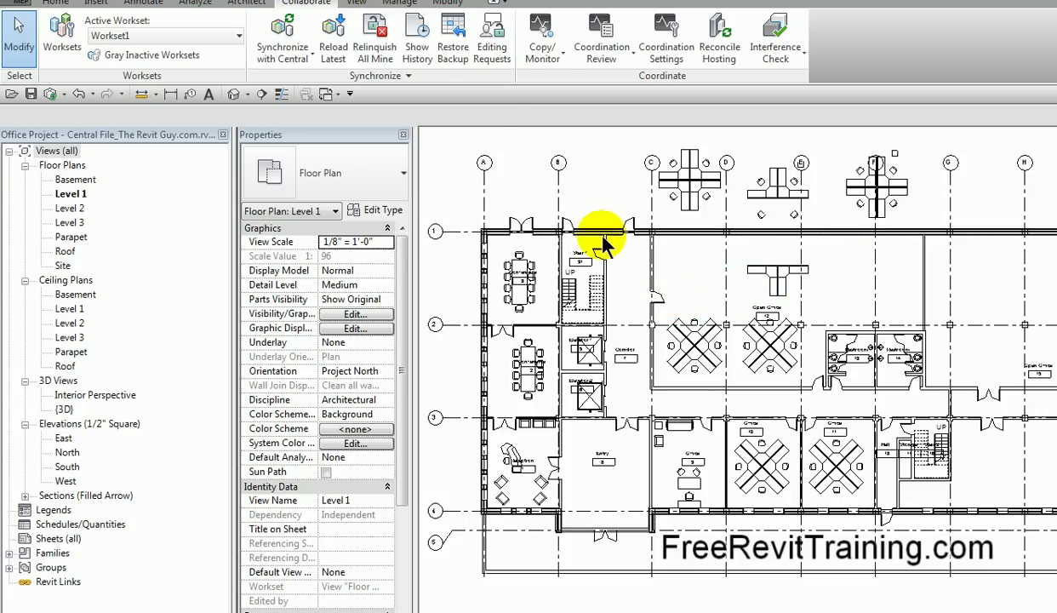
# - Use Restore Backup to open the Office Project _backup folder in Revit Local Files
pyautogui.click(457, 56)
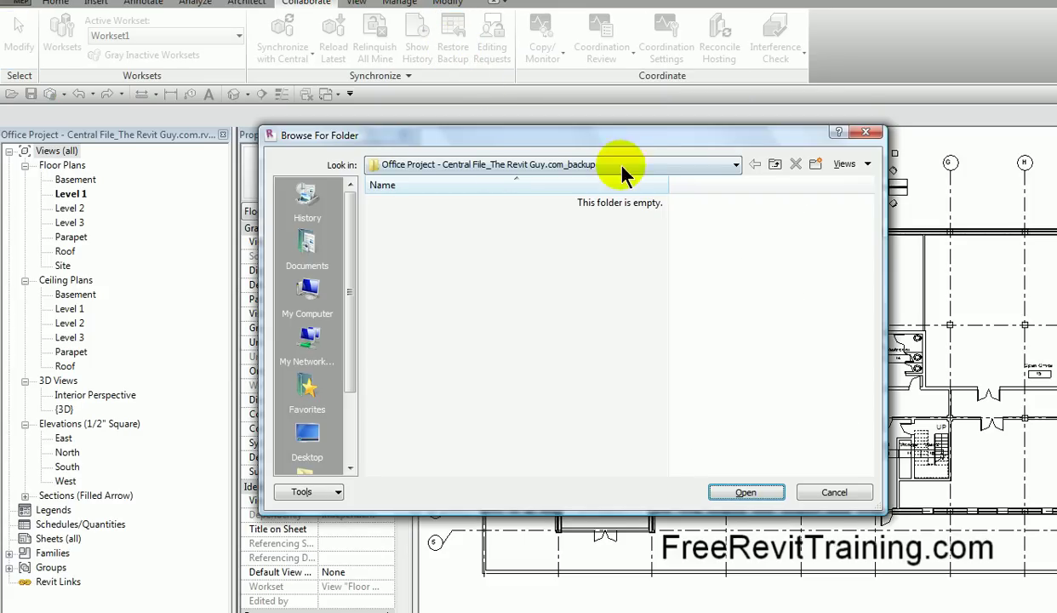
pyautogui.click(774, 164)
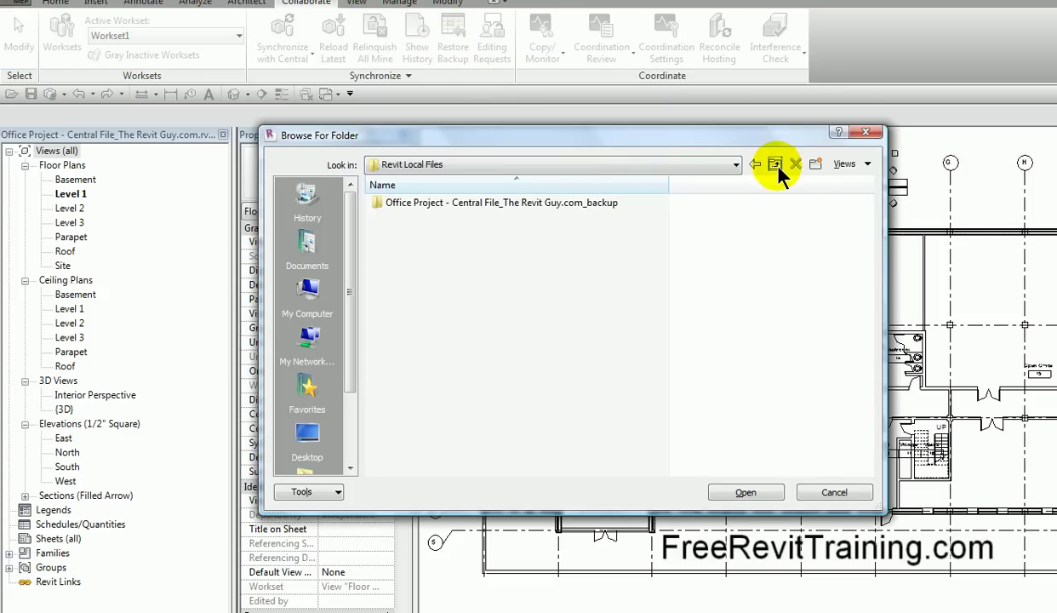
pyautogui.click(561, 204)
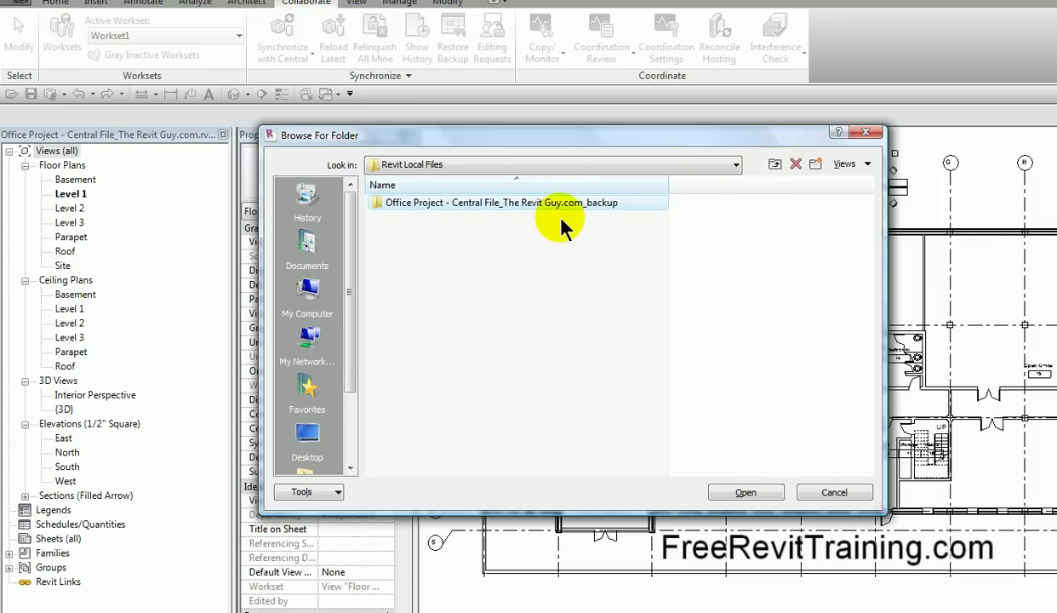
pyautogui.doubleClick(511, 204)
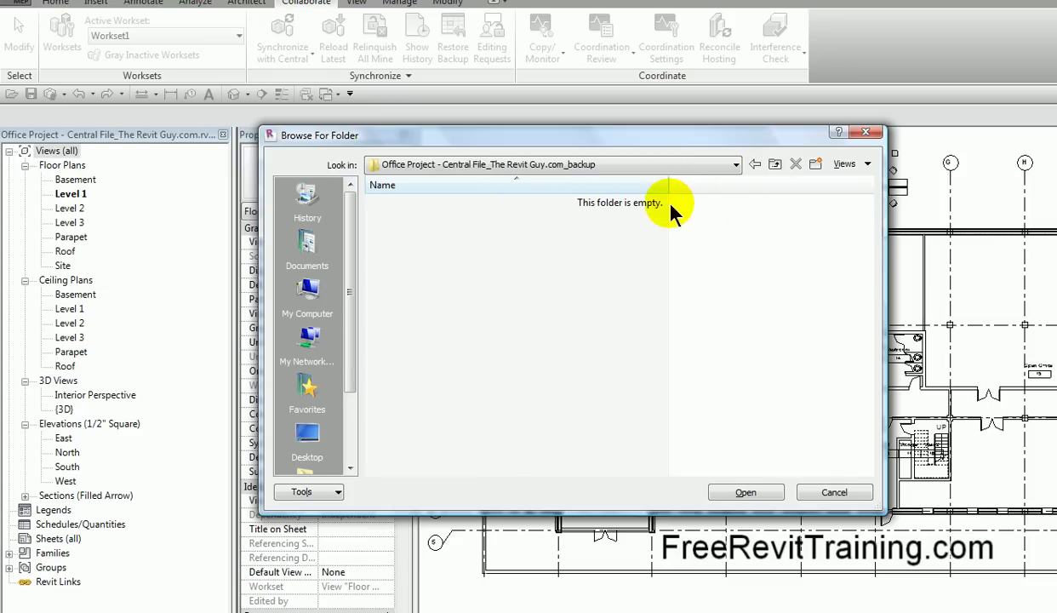
pyautogui.click(761, 496)
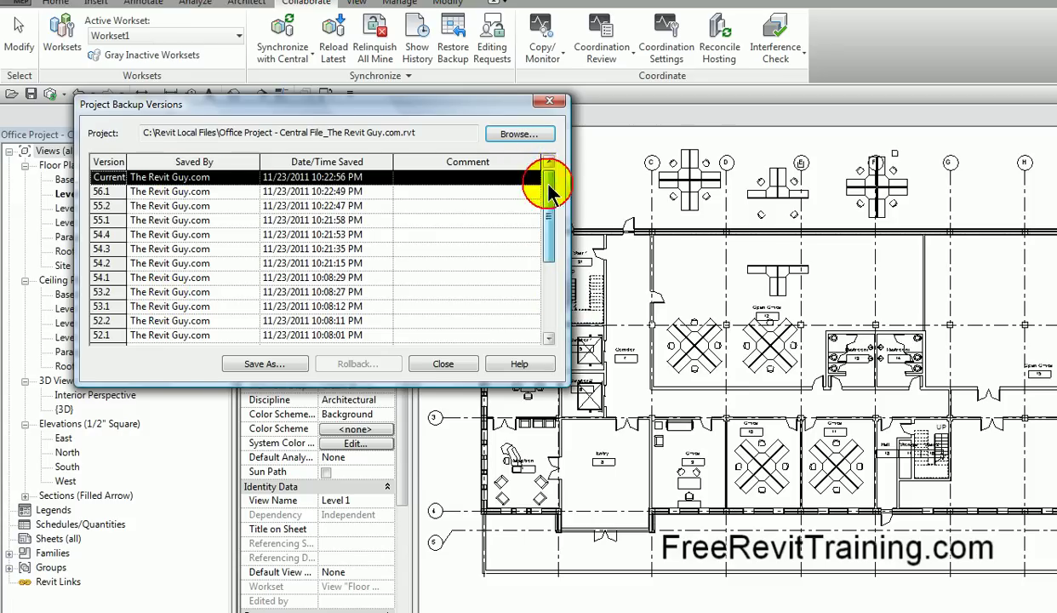
# - Scroll the backup versions list, select version 49.2 and choose Rollback
pyautogui.moveTo(549, 181); pyautogui.dragTo(536, 285)
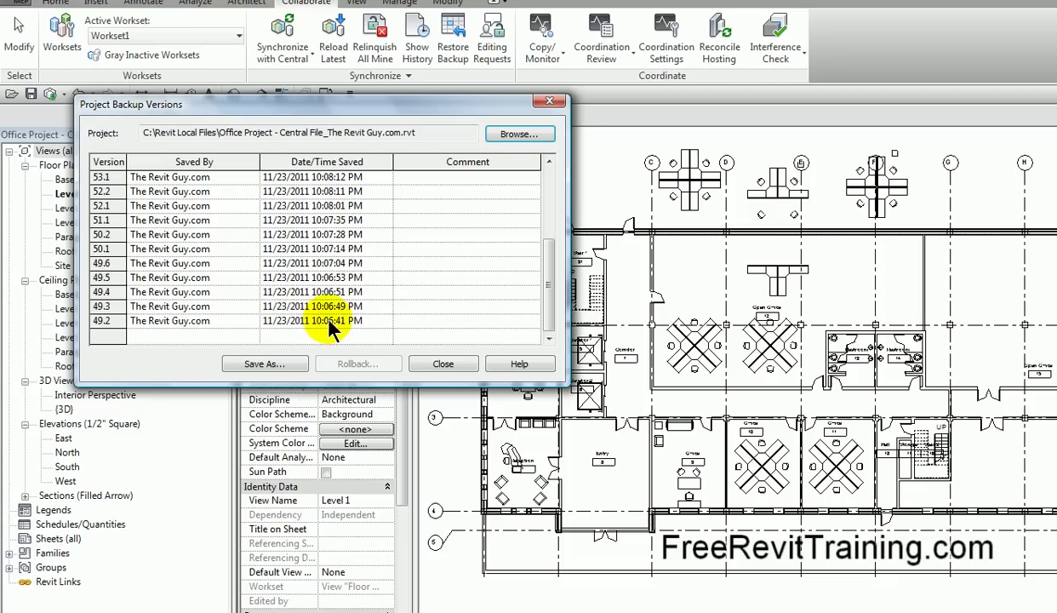
pyautogui.moveTo(547, 306); pyautogui.dragTo(551, 333)
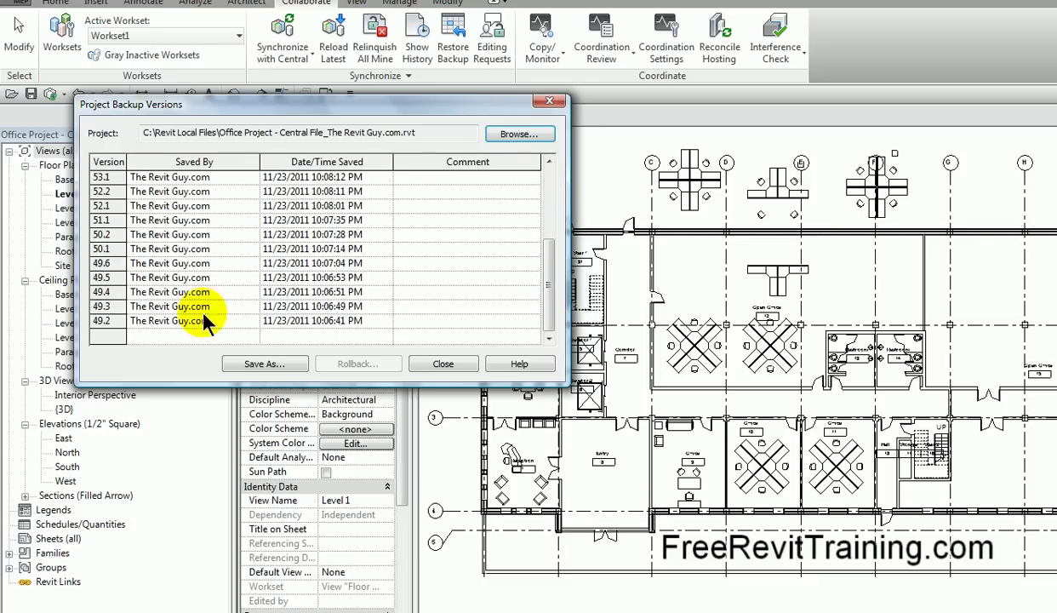
pyautogui.click(108, 320)
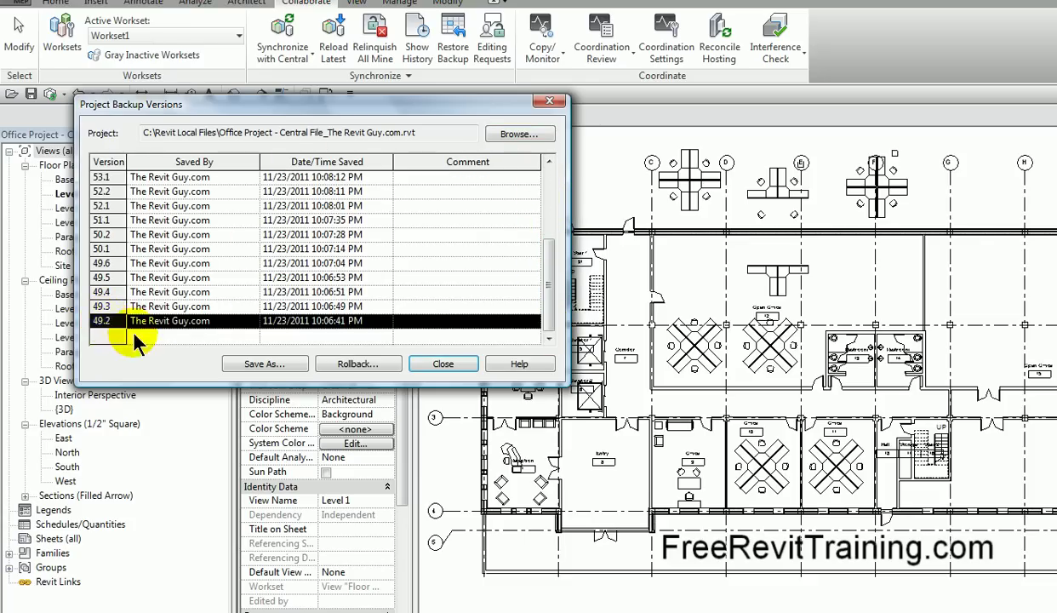
pyautogui.click(373, 371)
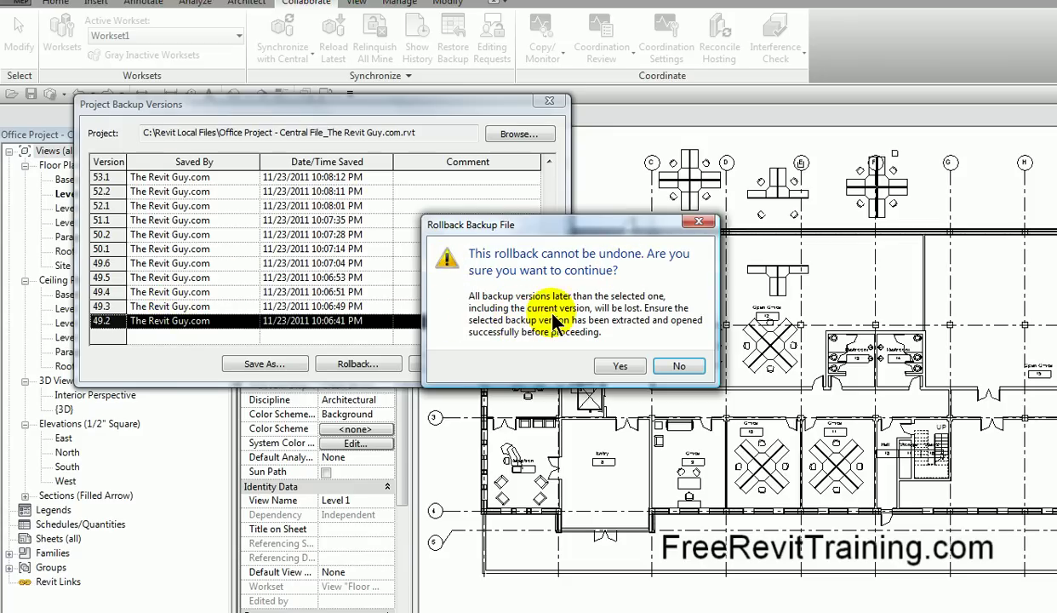
# - Cancel the rollback and extract version 49.2 to the Desktop as 'Office Project - SAVE MY BUTT.rvt'
pyautogui.click(679, 367)
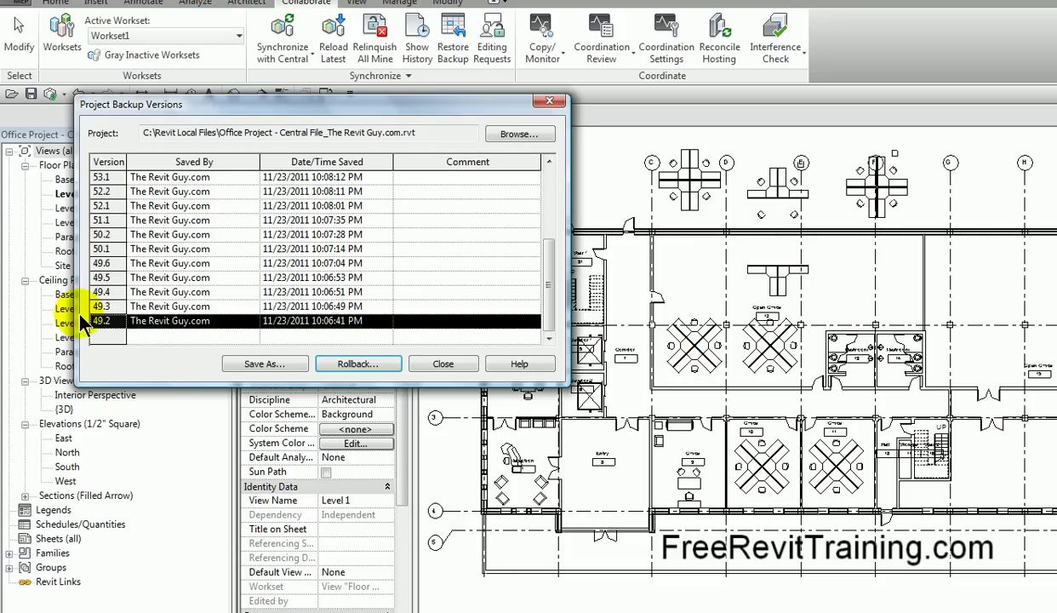
pyautogui.click(259, 352)
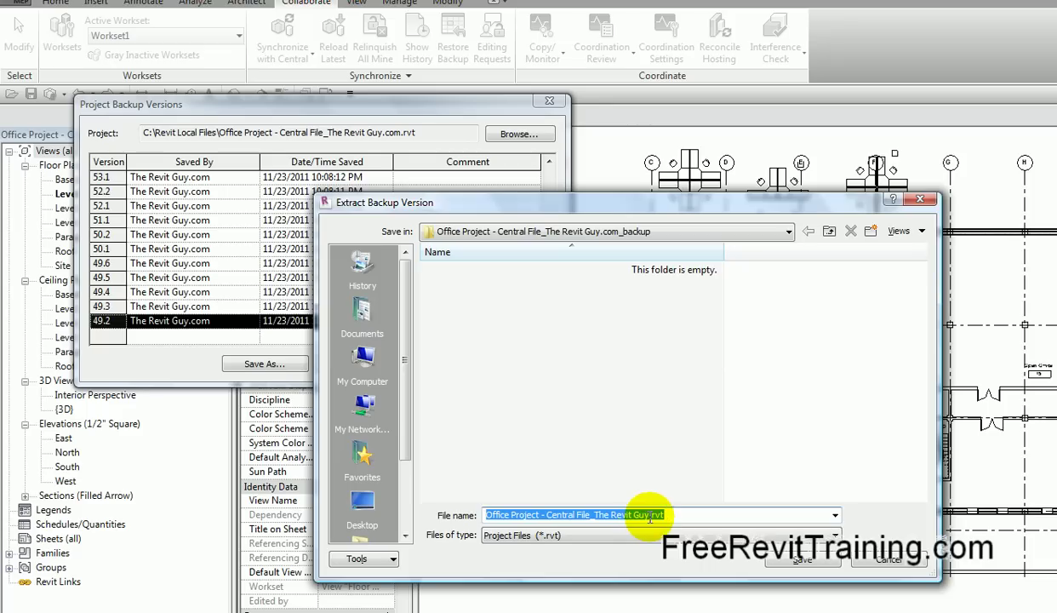
pyautogui.click(366, 506)
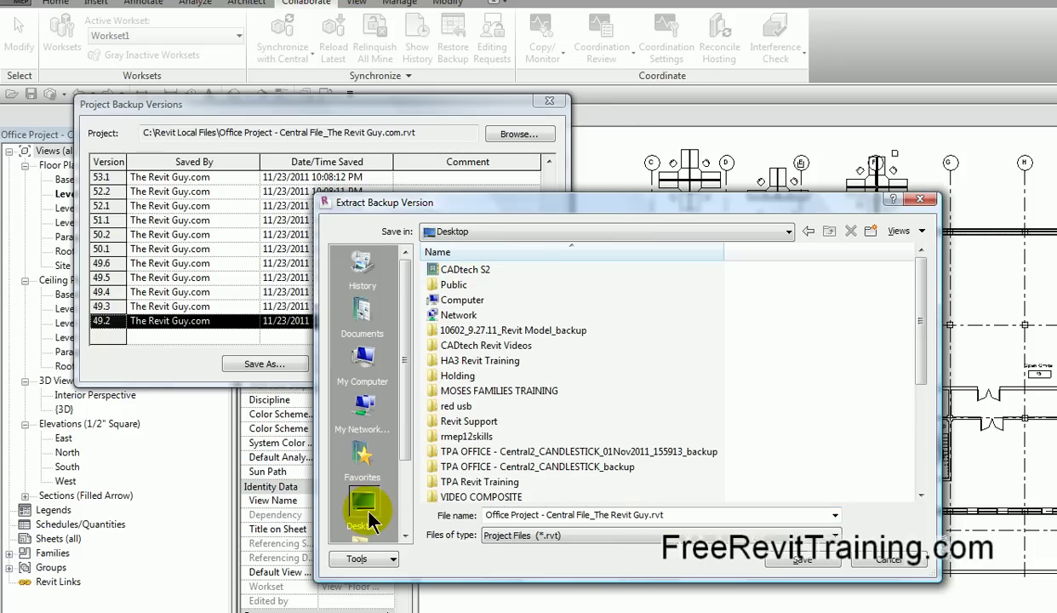
pyautogui.click(618, 514)
pyautogui.click(647, 514)
pyautogui.moveTo(647, 515); pyautogui.dragTo(548, 514)
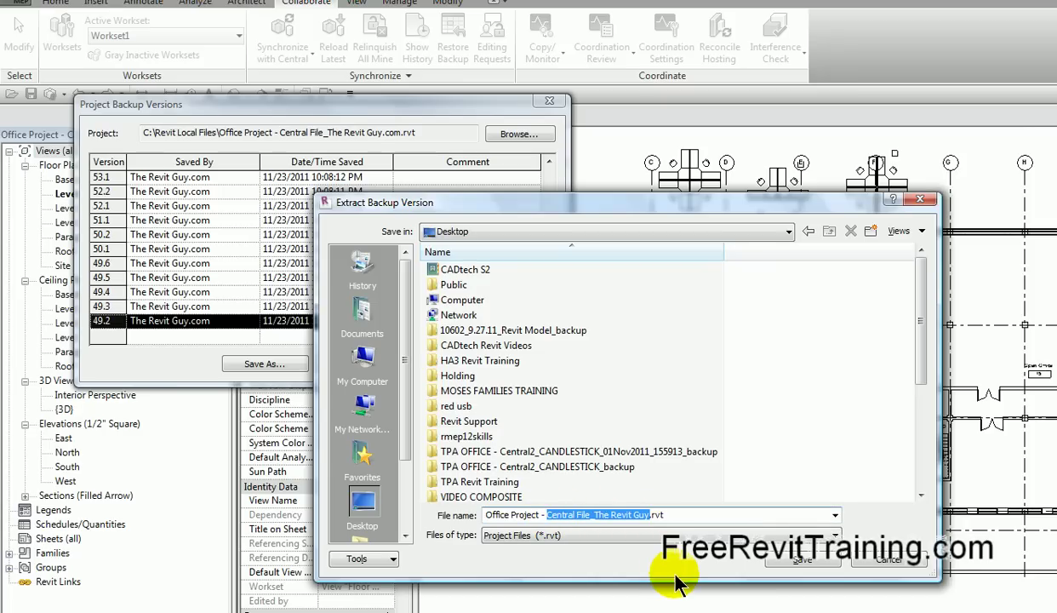
pyautogui.write('SA')
pyautogui.write('VE MY B')
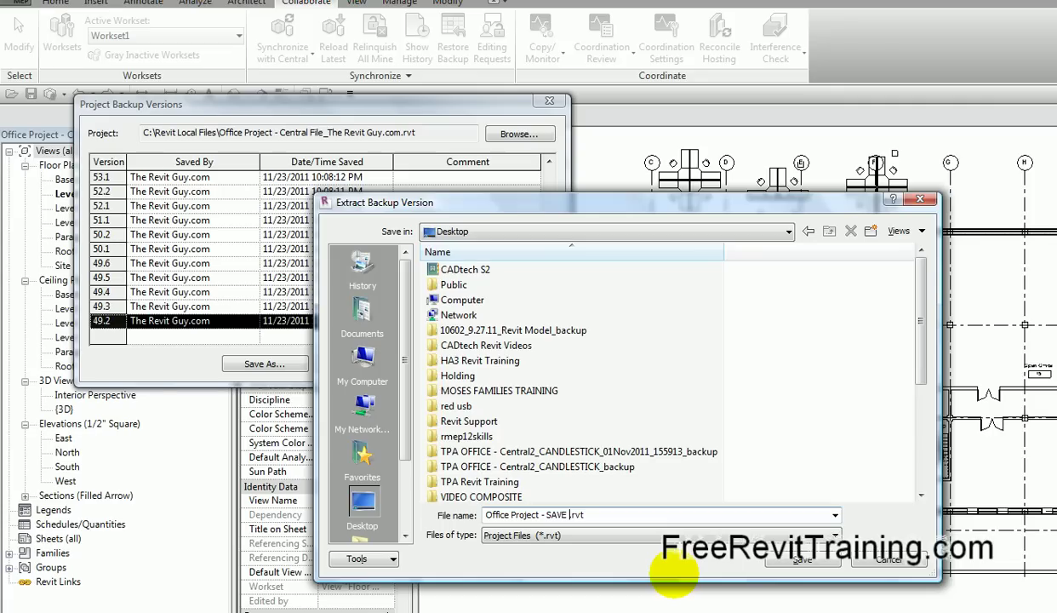
pyautogui.write('UTT')
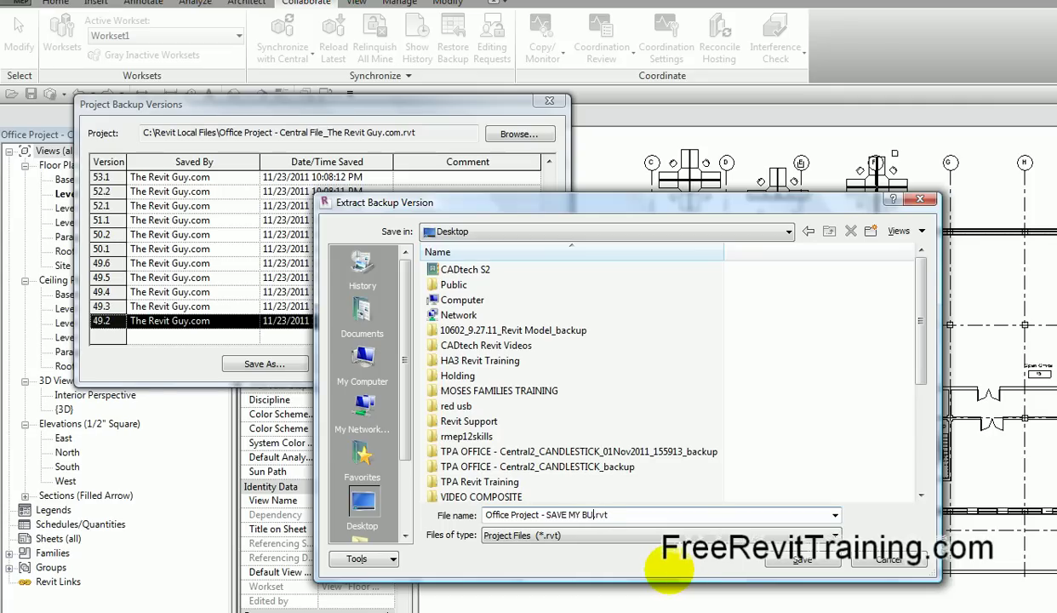
pyautogui.click(804, 562)
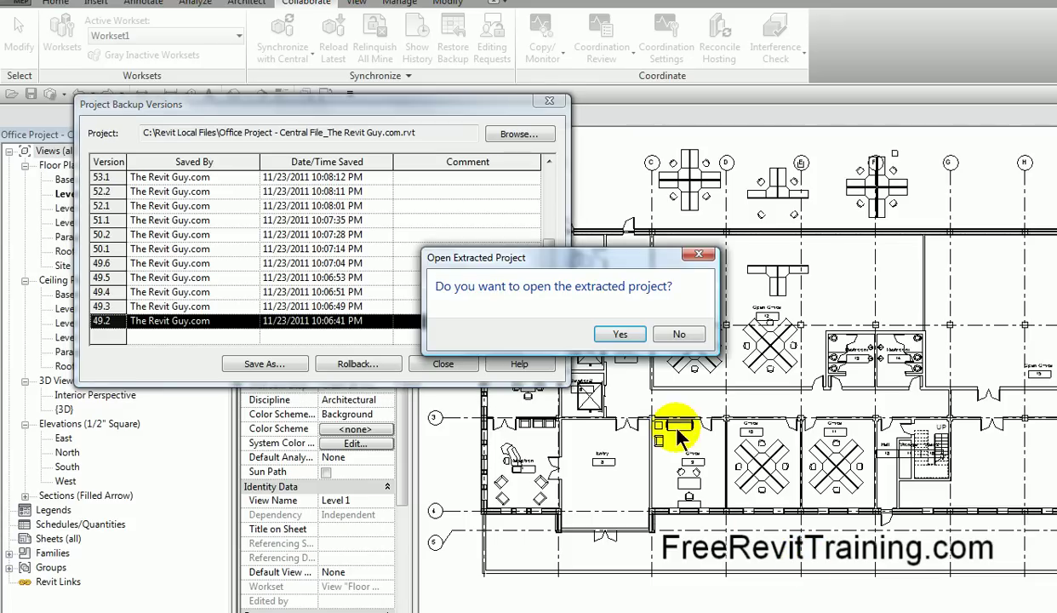
# - Open the extracted Office Project - SAVE MY BUTT file and dismiss the cannot-synchronize warning
pyautogui.click(624, 335)
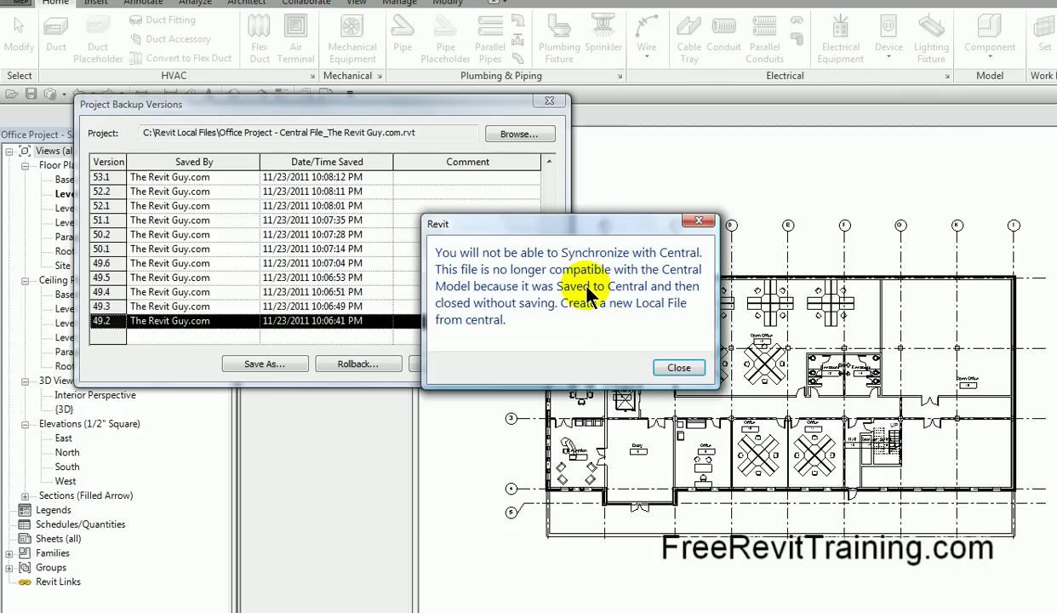
pyautogui.click(680, 371)
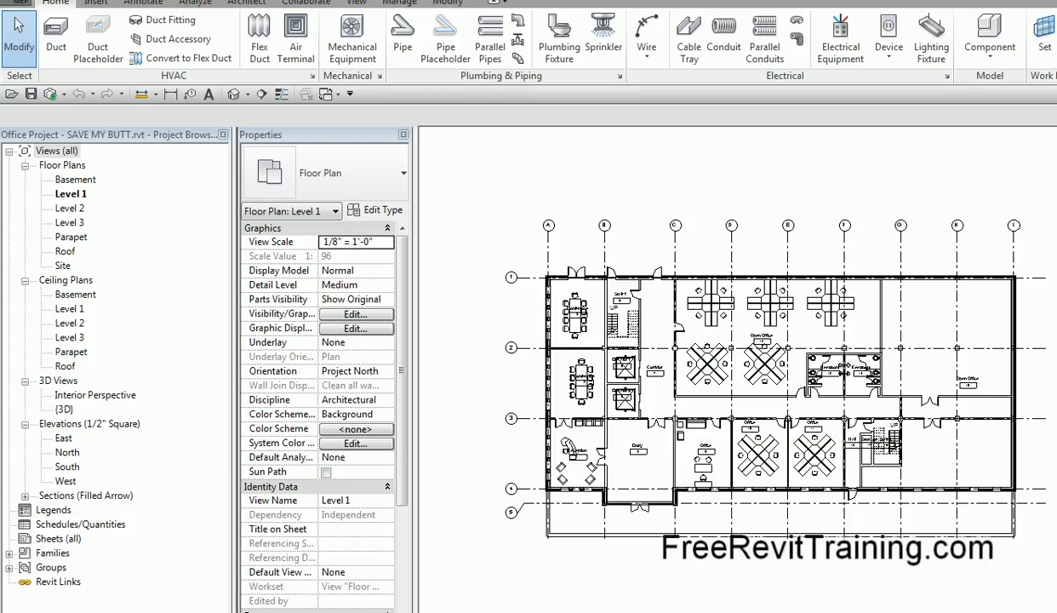
# - Close the SAVE MY BUTT local file without synchronizing, keeping ownership of all elements and worksets
pyautogui.hotkey('alt', 'F4')
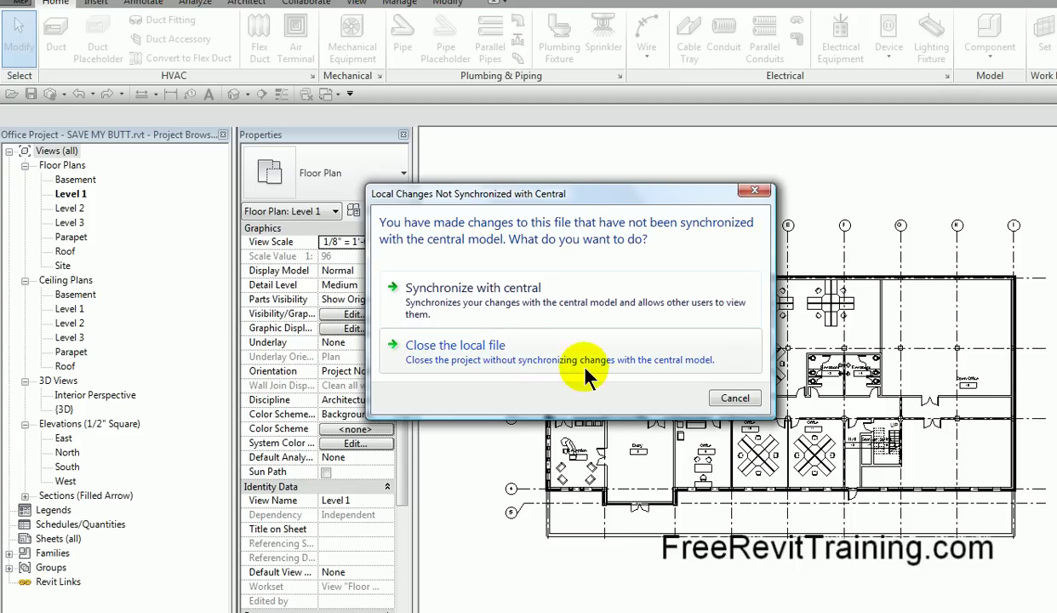
pyautogui.click(507, 363)
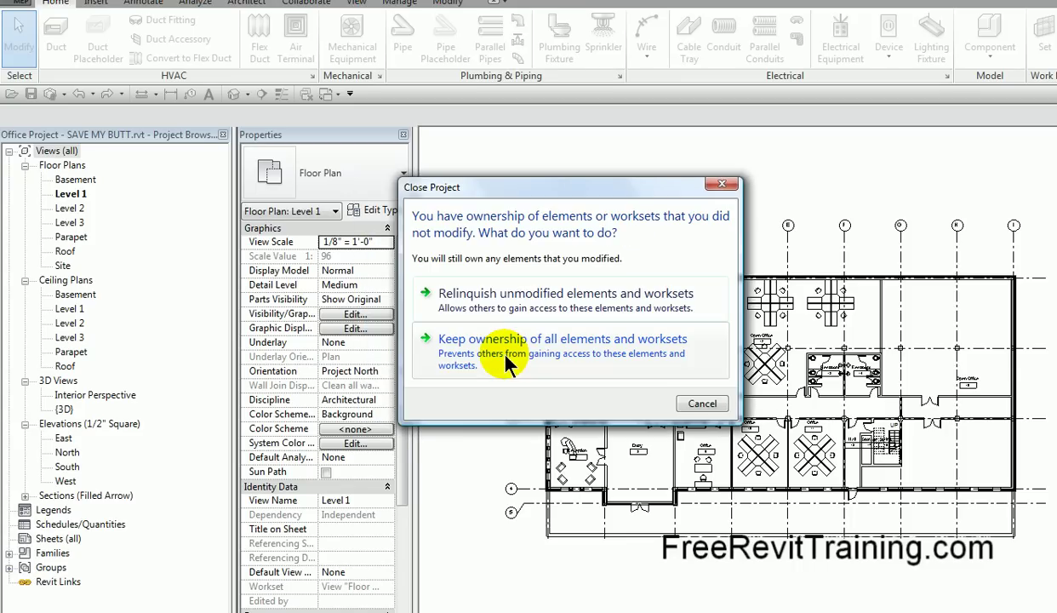
pyautogui.click(493, 294)
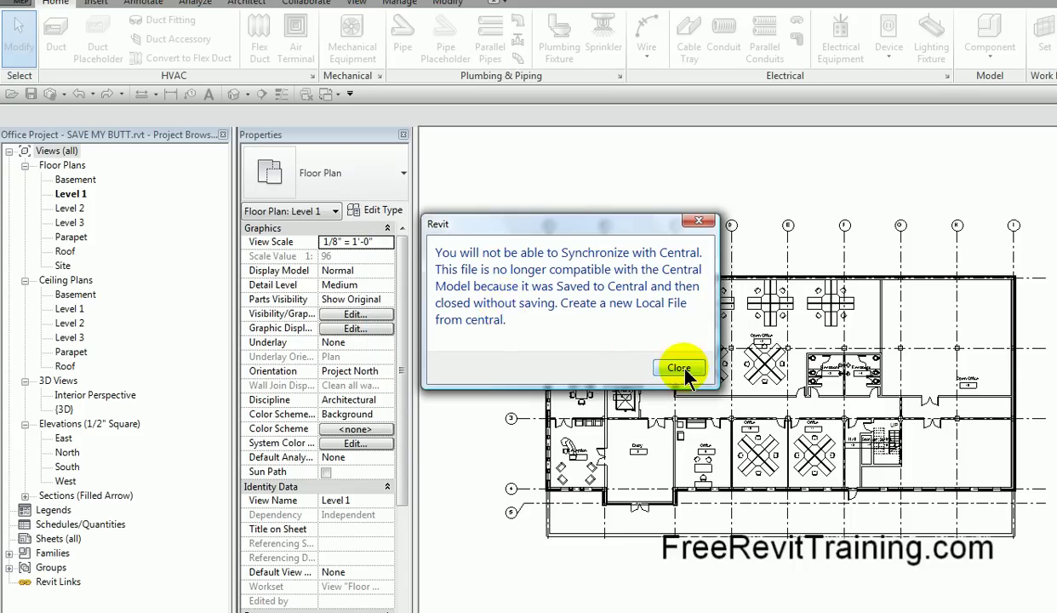
pyautogui.click(680, 368)
pyautogui.click(659, 364)
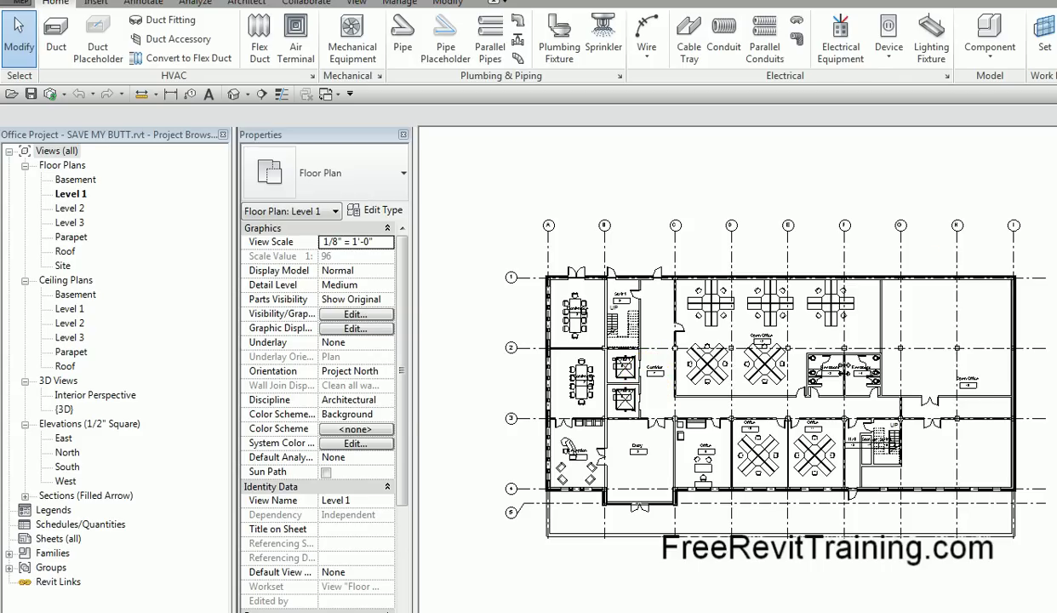
pyautogui.click(463, 355)
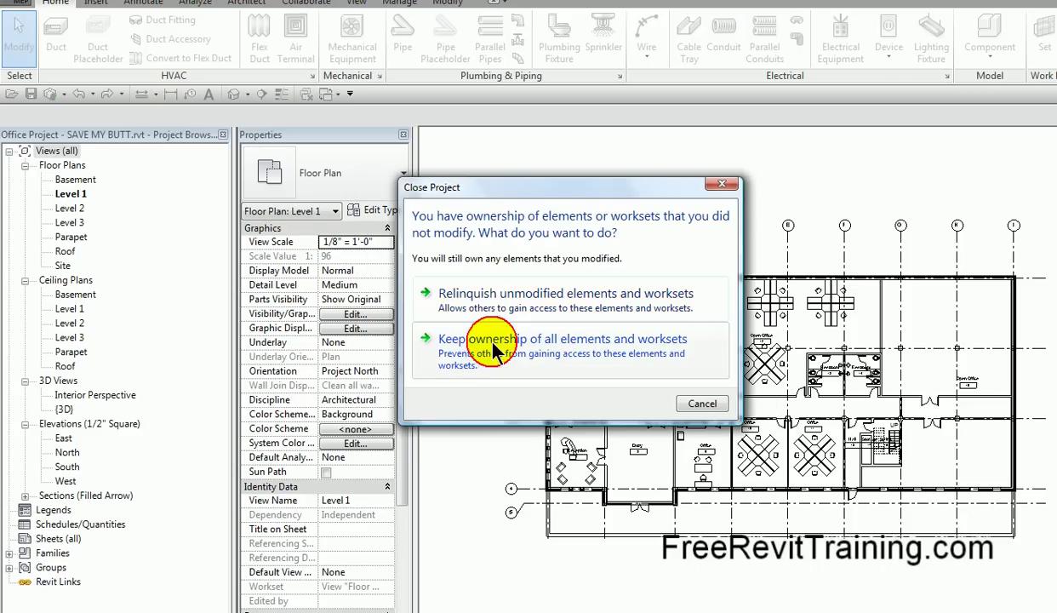
pyautogui.click(545, 340)
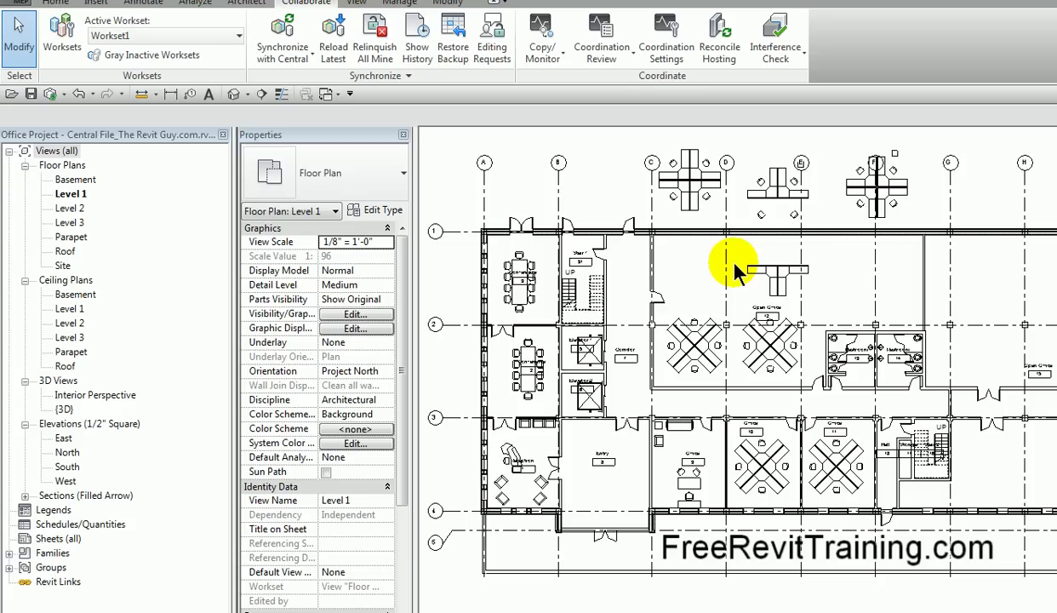
pyautogui.click(451, 43)
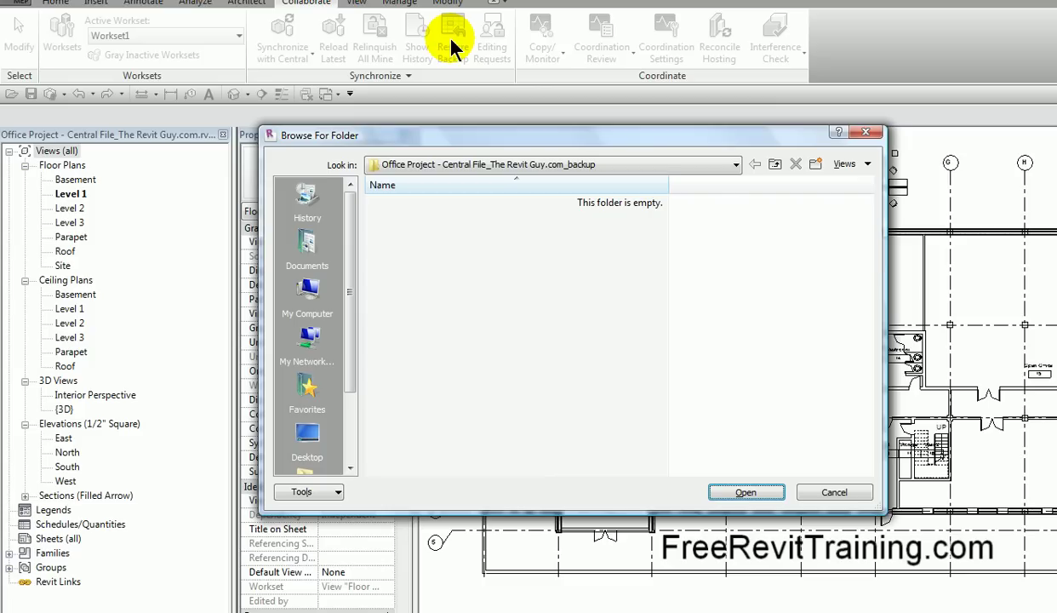
pyautogui.click(497, 165)
pyautogui.click(472, 231)
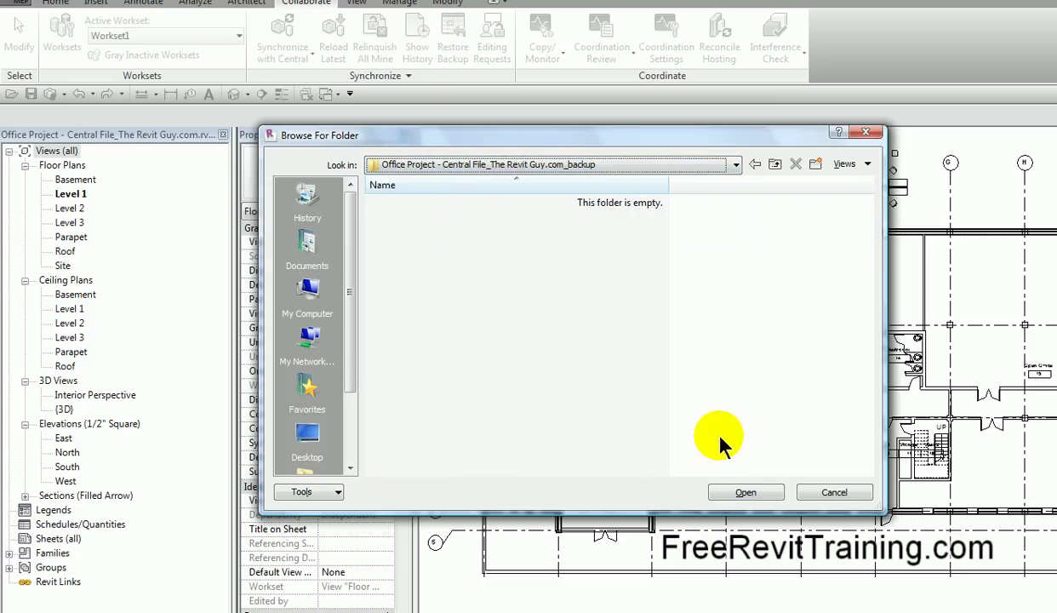
pyautogui.click(743, 494)
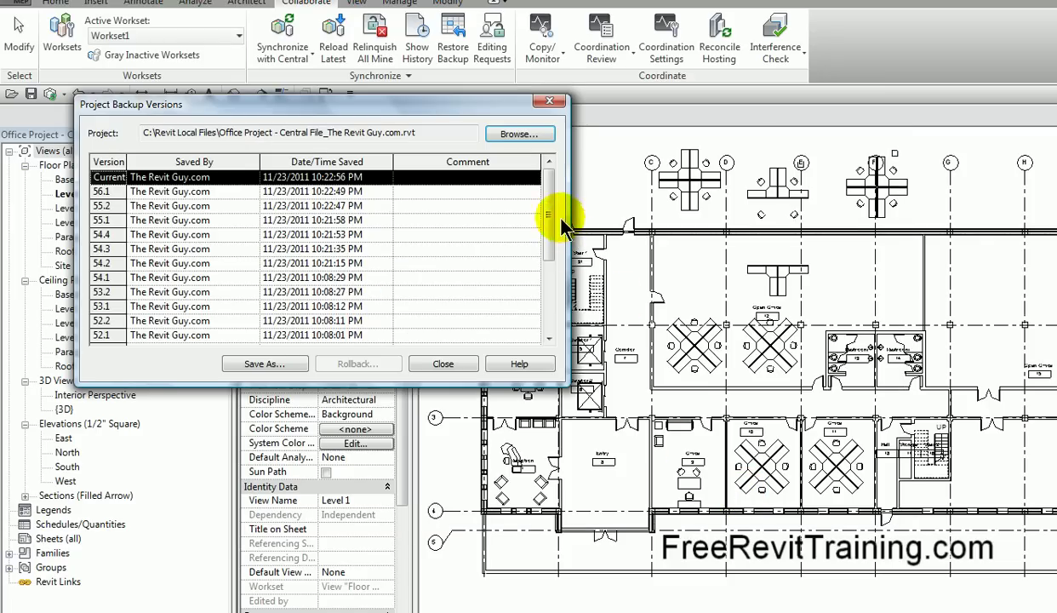
pyautogui.moveTo(549, 212); pyautogui.dragTo(548, 318)
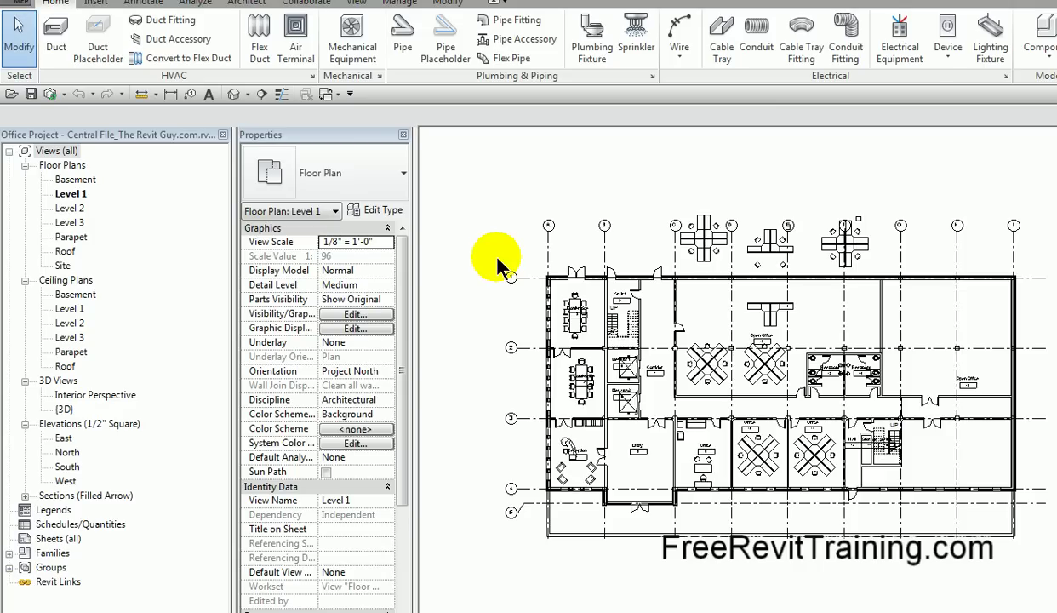
pyautogui.click(321, 7)
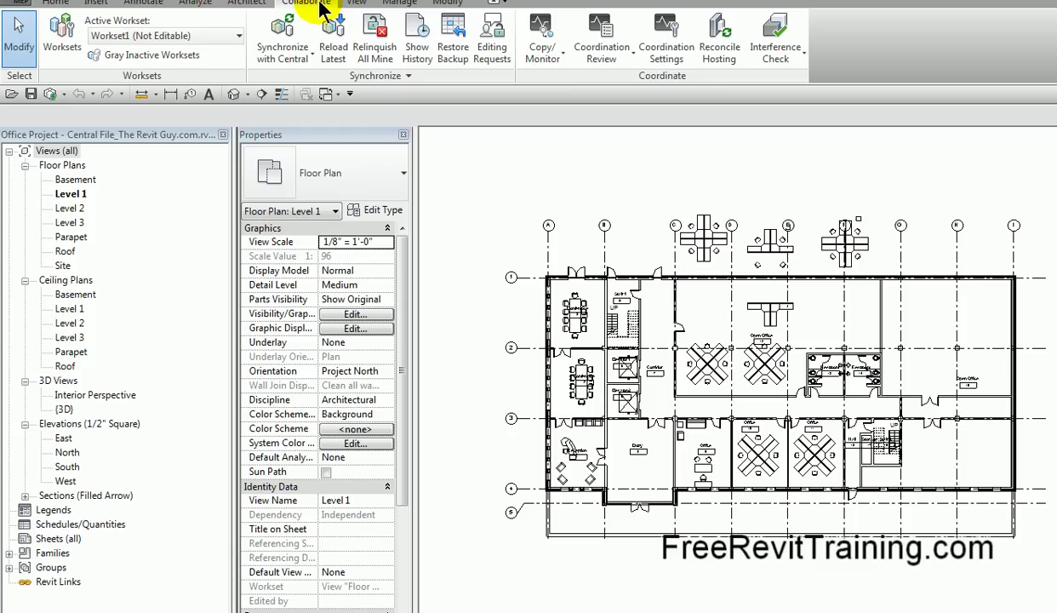
pyautogui.click(470, 41)
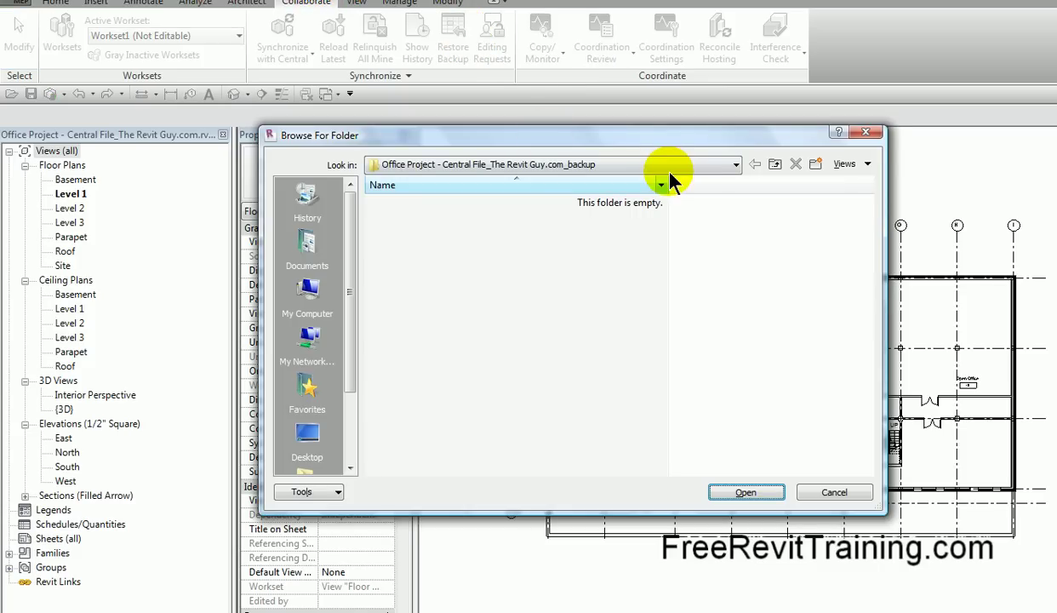
pyautogui.click(599, 167)
pyautogui.click(599, 173)
pyautogui.click(740, 493)
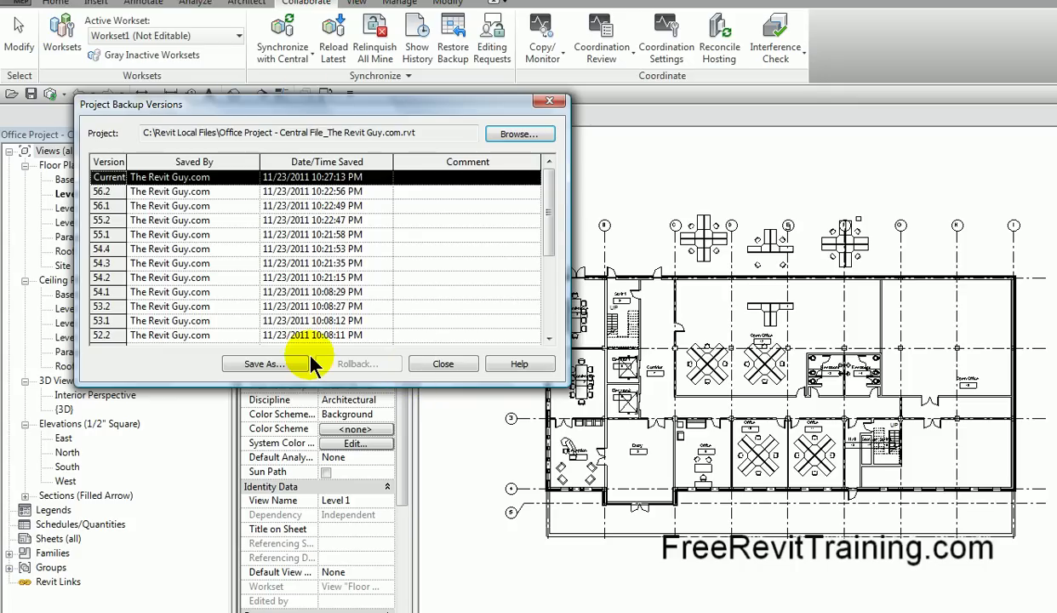
# - Restart Restore Backup and open the Office Project - Central File_backup folder from Documents
pyautogui.click(444, 364)
pyautogui.click(454, 41)
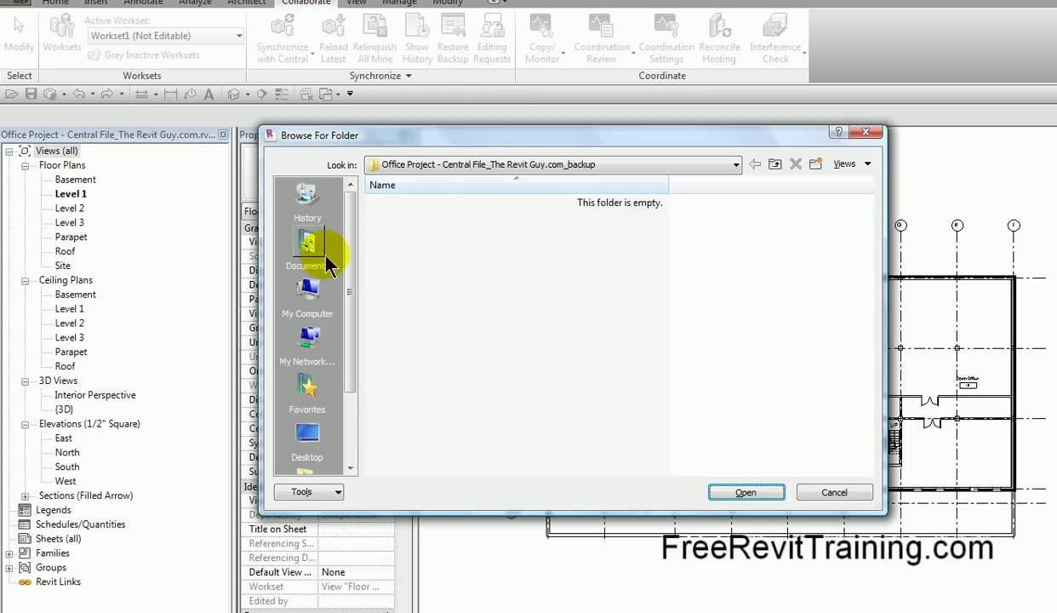
pyautogui.click(321, 255)
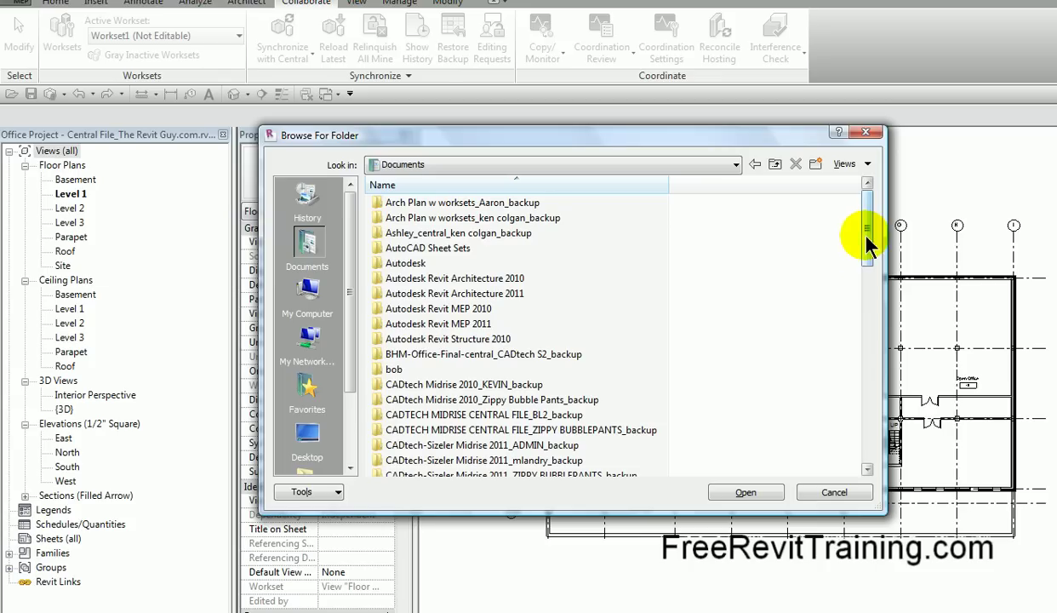
pyautogui.moveTo(866, 231); pyautogui.dragTo(866, 420)
pyautogui.click(462, 361)
pyautogui.click(745, 493)
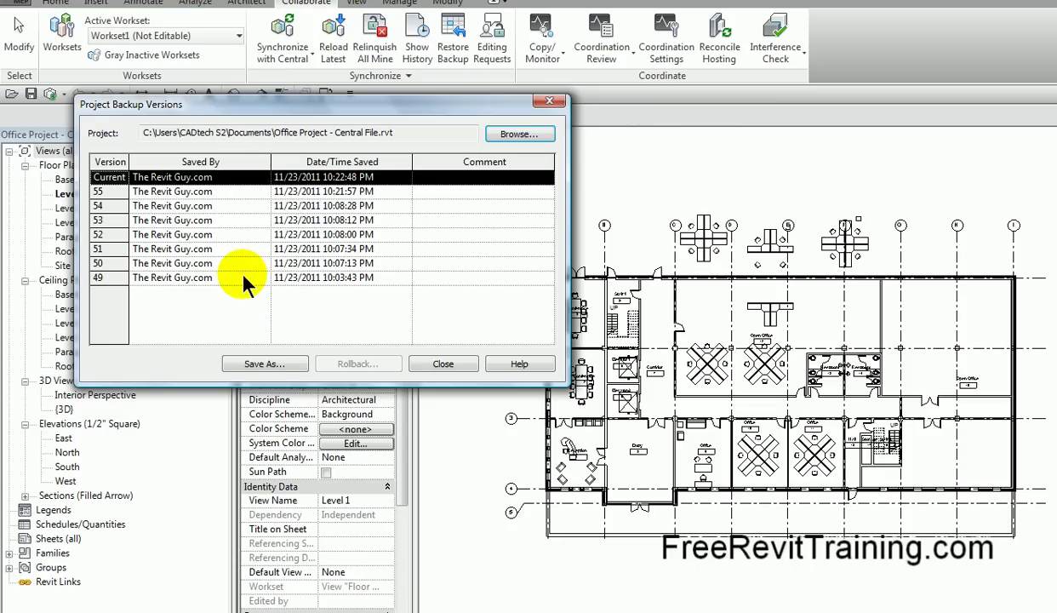
# - Choose backup version 49 for extraction, then cancel it and close the backup versions list
pyautogui.click(244, 278)
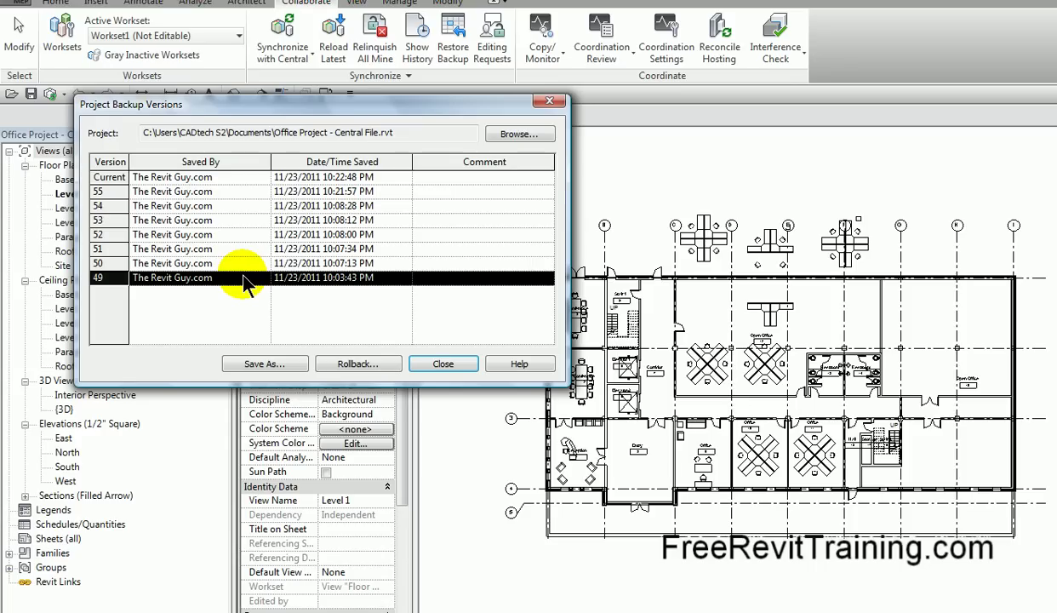
pyautogui.click(263, 364)
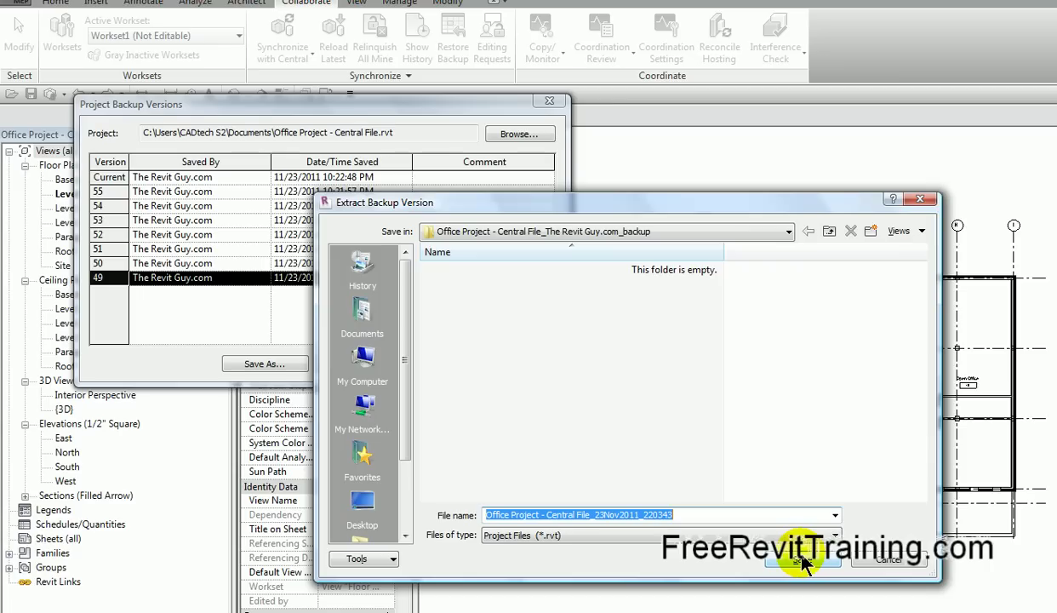
pyautogui.click(889, 559)
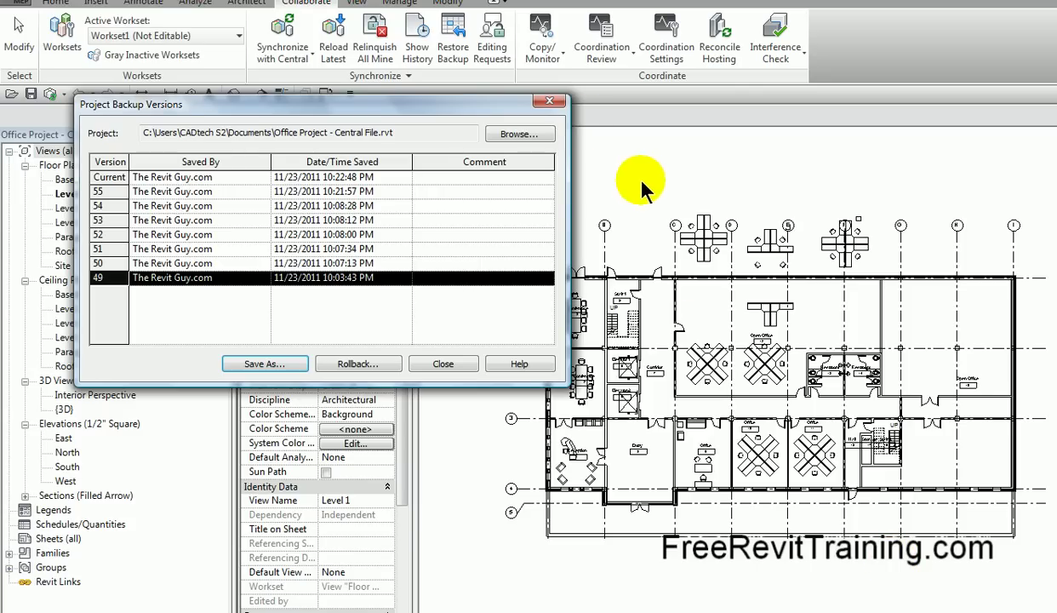
pyautogui.click(549, 104)
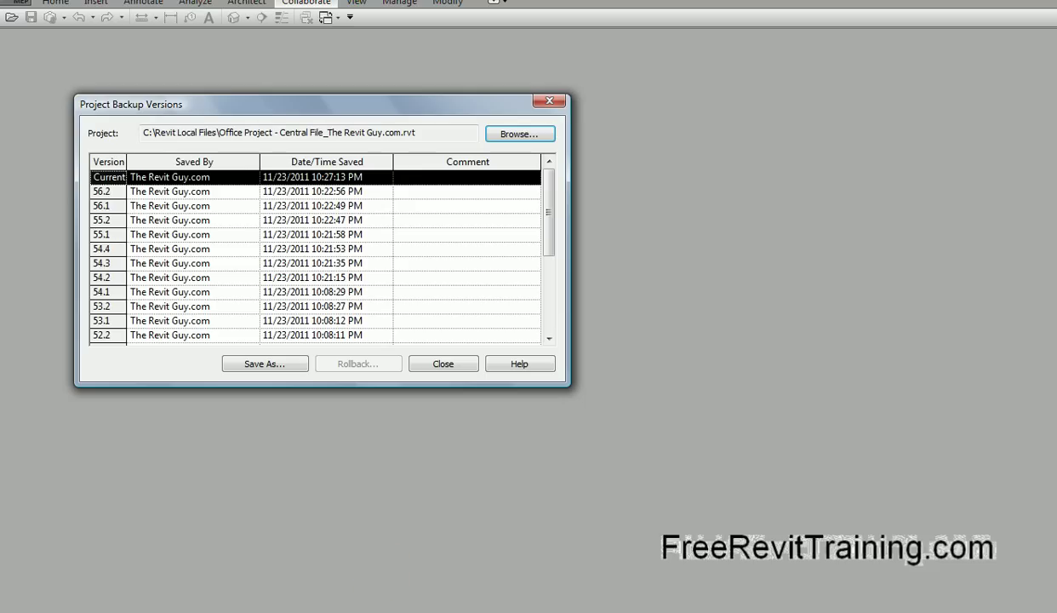
# - Bring the Tip of the Week title card capture window to the front
pyautogui.moveTo(240, 611)
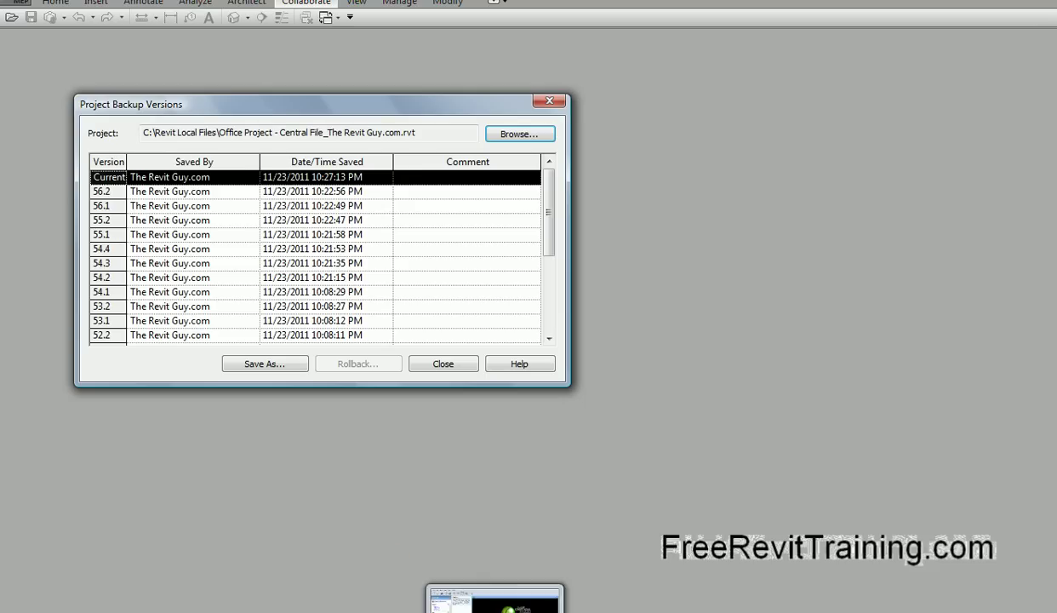
pyautogui.click(600, 596)
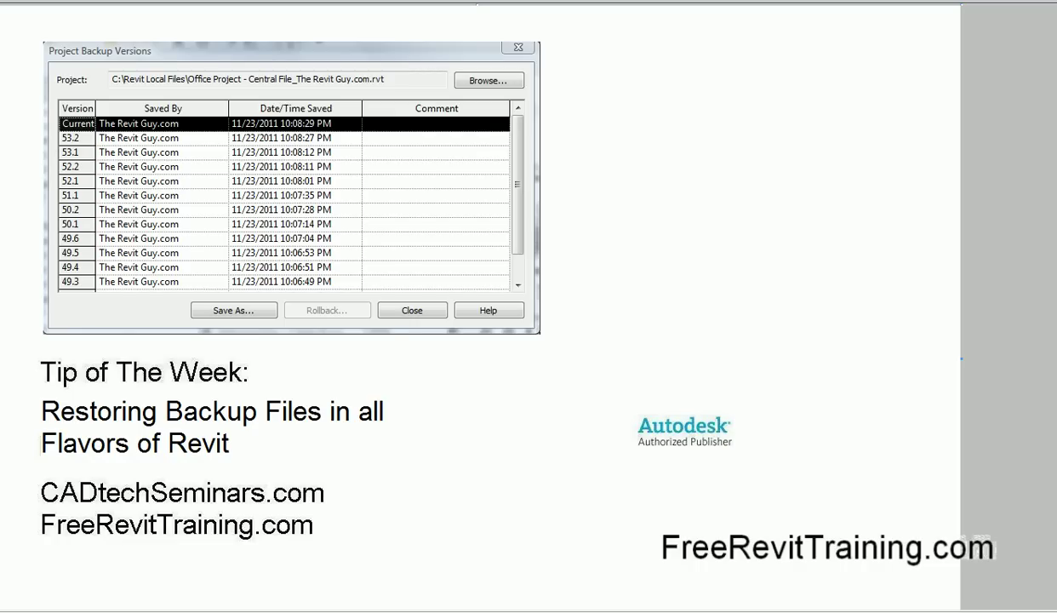